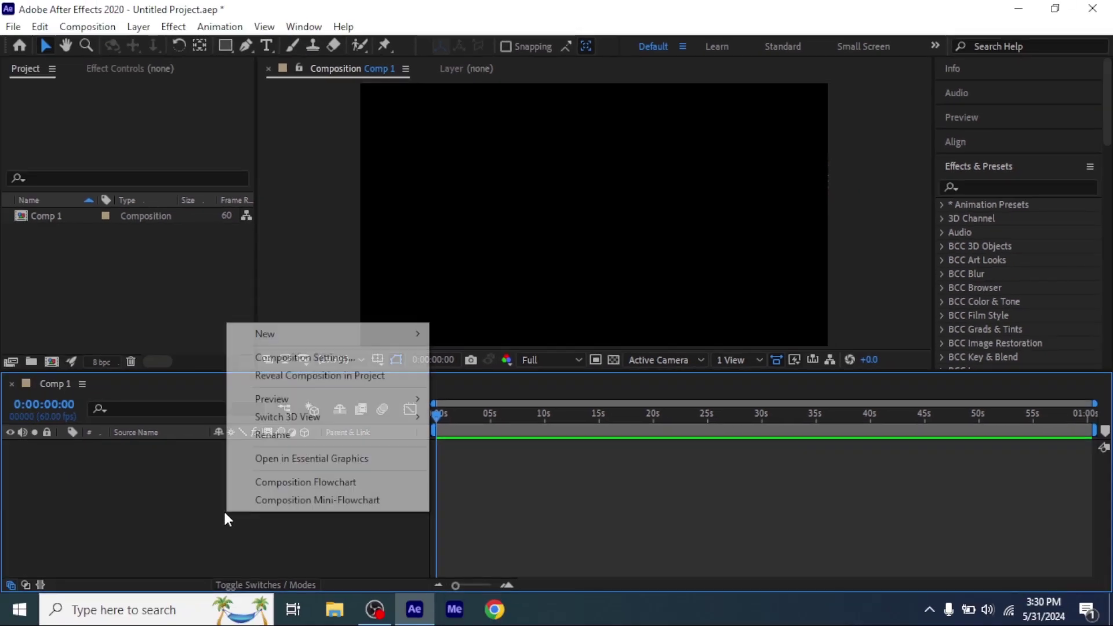
Add a new text layer reading SYFX96 to the composition
mouse_move(272, 334)
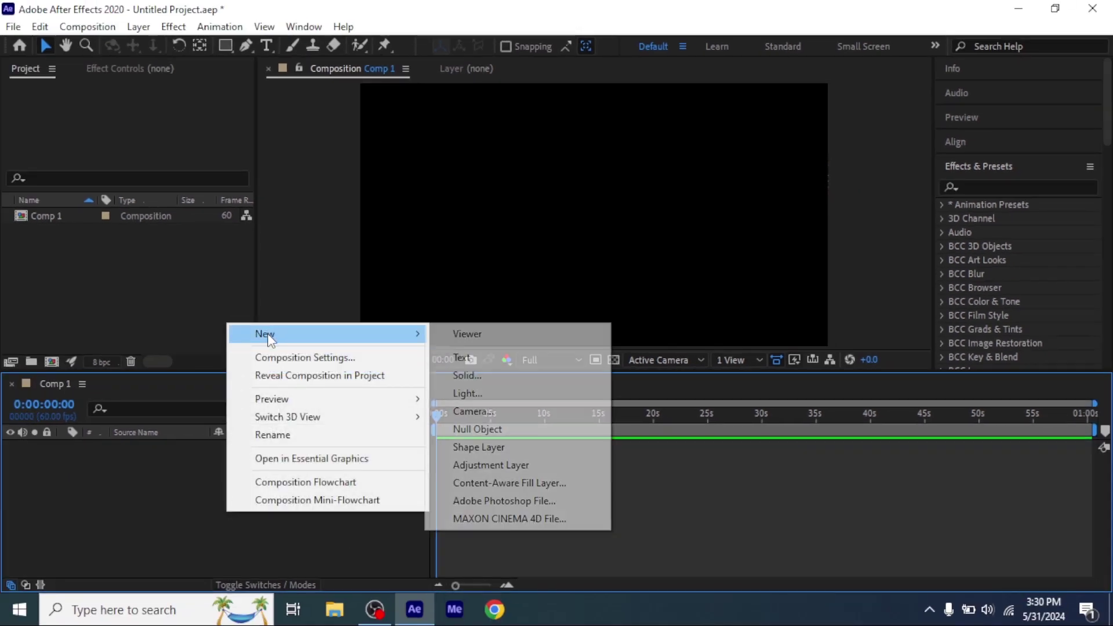
click(513, 359)
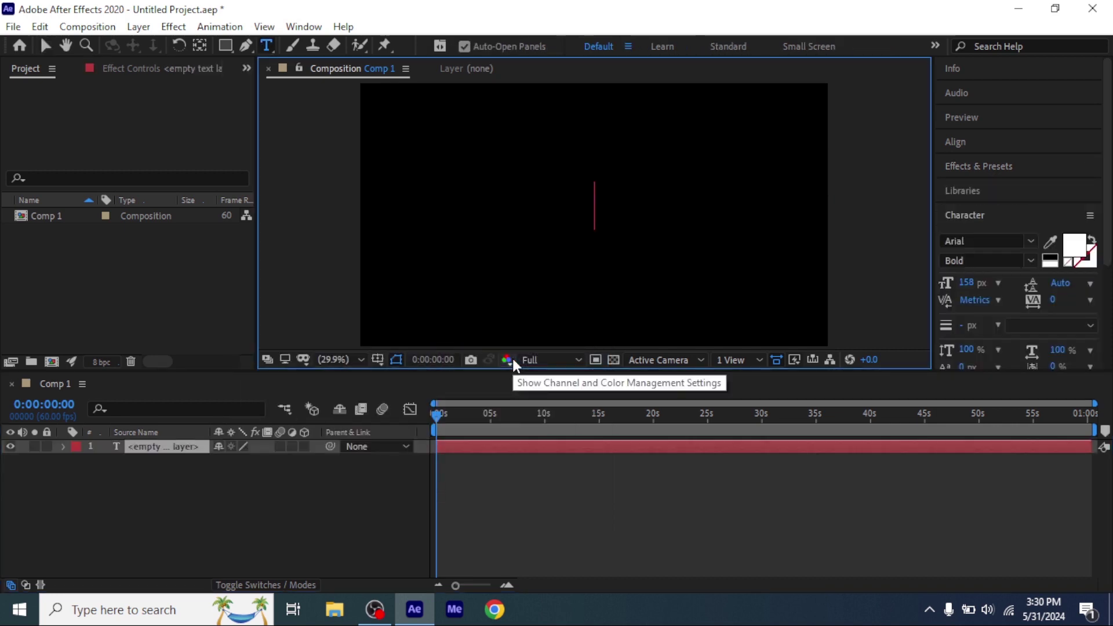
text(SYF)
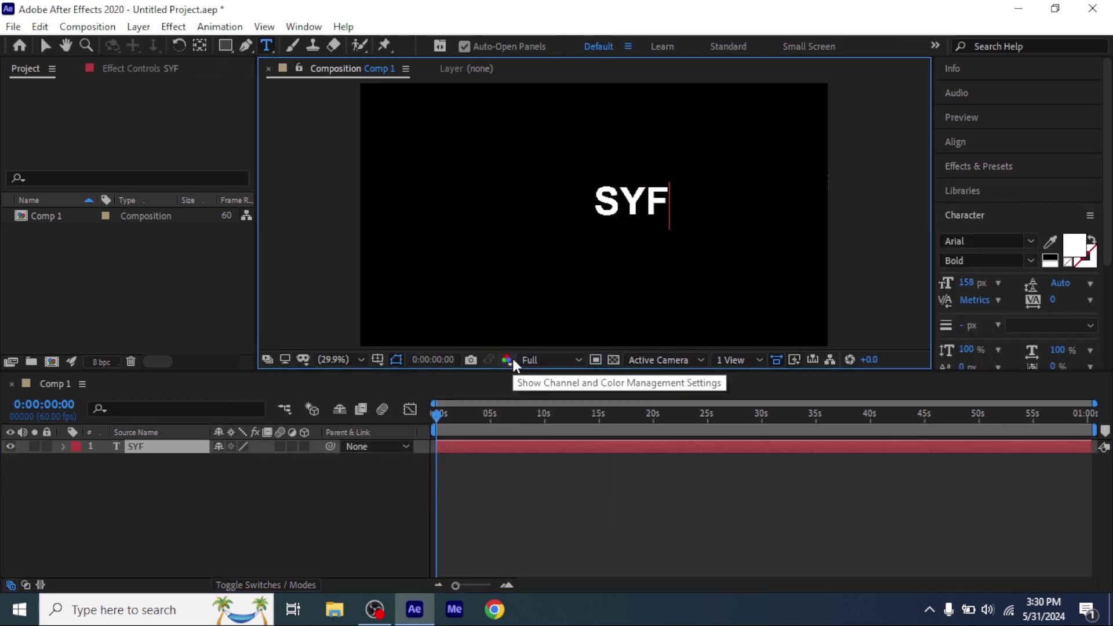
text(X96)
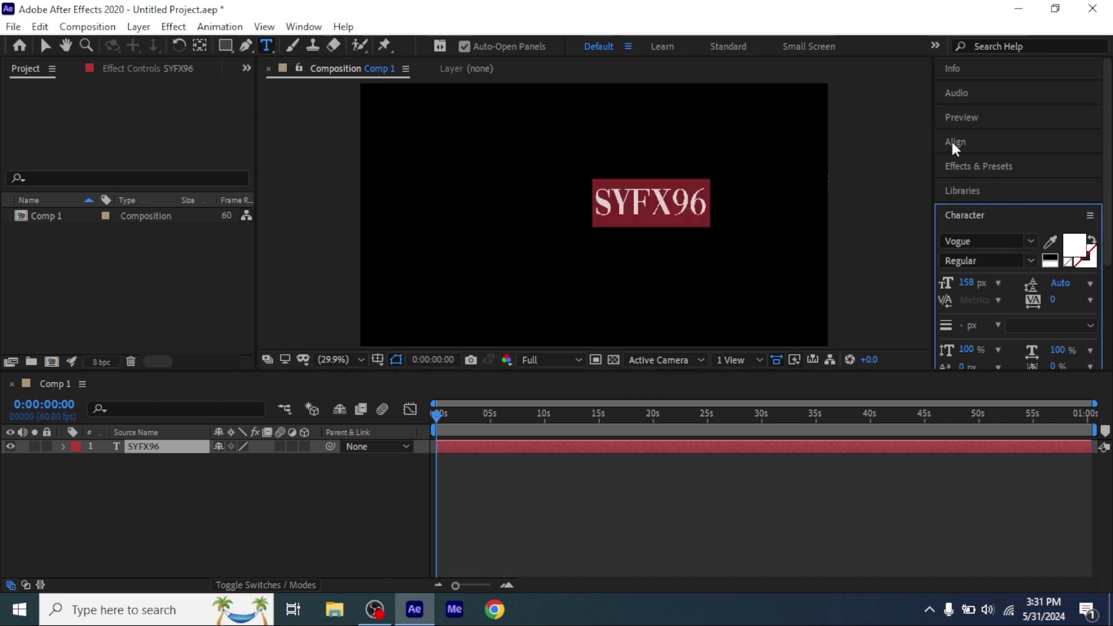
Centre the SYFX96 text horizontally and vertically in the composition
click(954, 142)
click(979, 182)
key(Caps_Lock)
click(1062, 182)
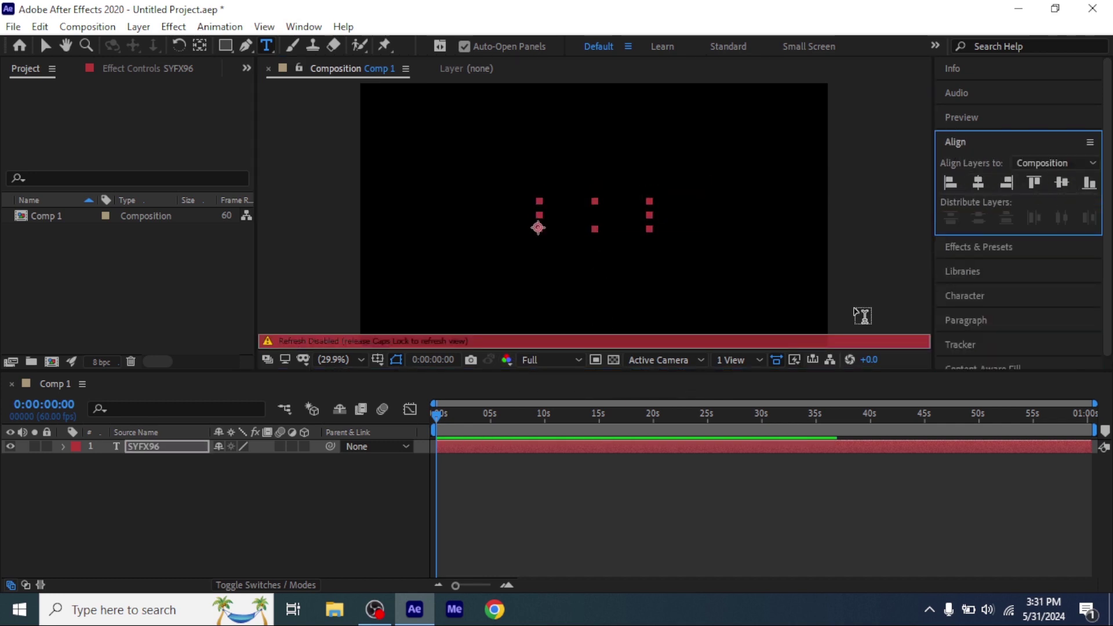
click(615, 517)
key(Caps_Lock)
Scale the SYFX96 layer to 165% and re-centre it in the comp
key(a)
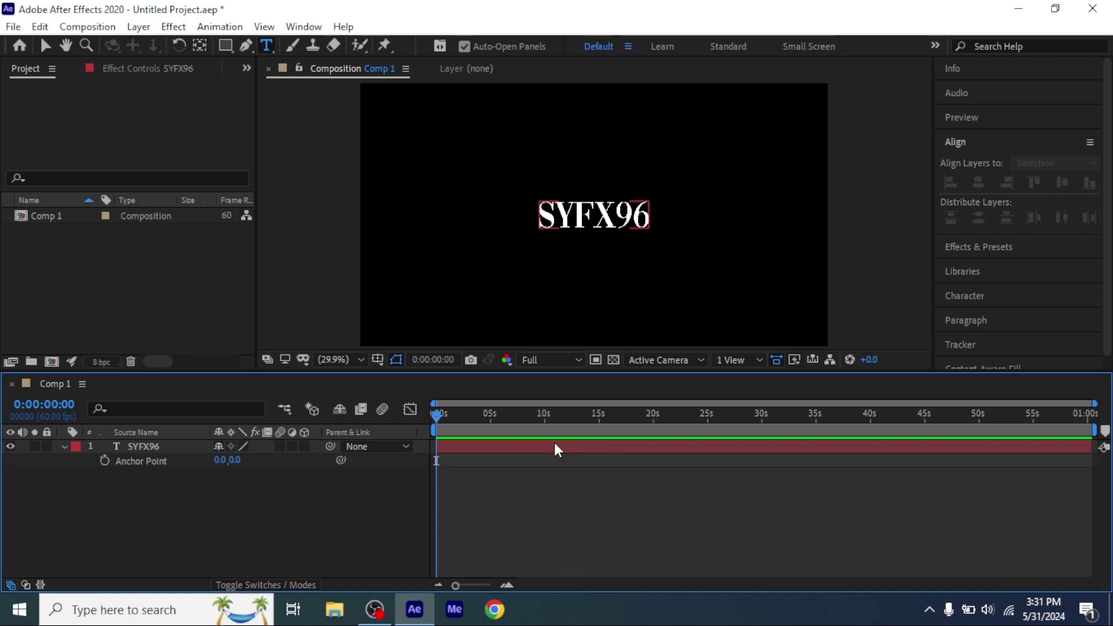
click(558, 449)
key(s)
drag(238, 461, 290, 456)
click(978, 182)
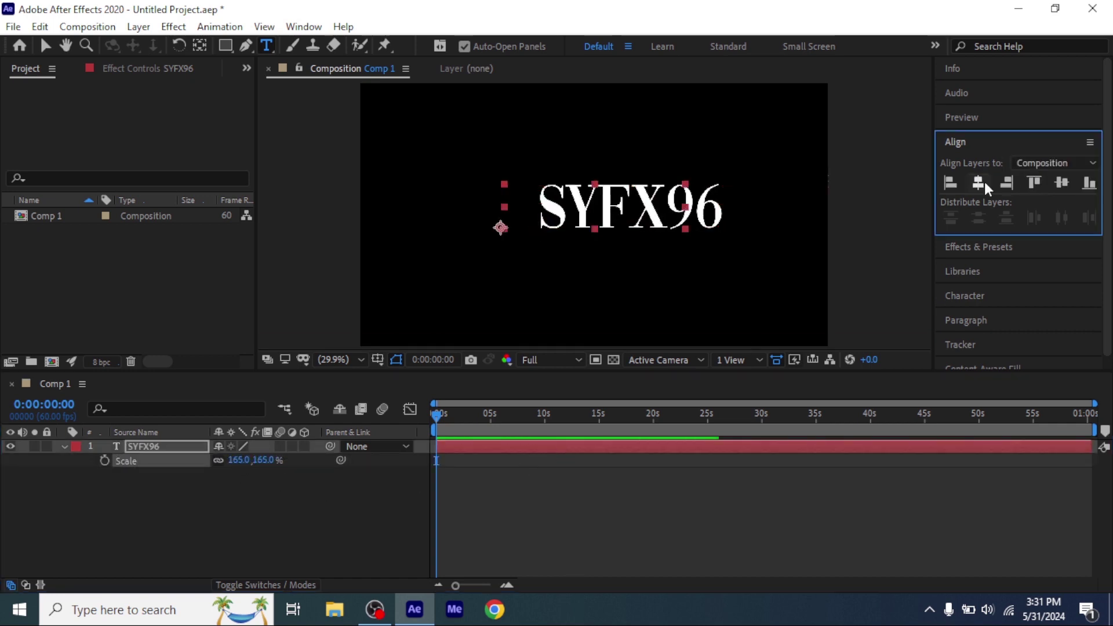
click(1062, 182)
click(329, 540)
Add a new white solid layer, White Solid 1, to the composition
right_click(329, 540)
mouse_move(406, 346)
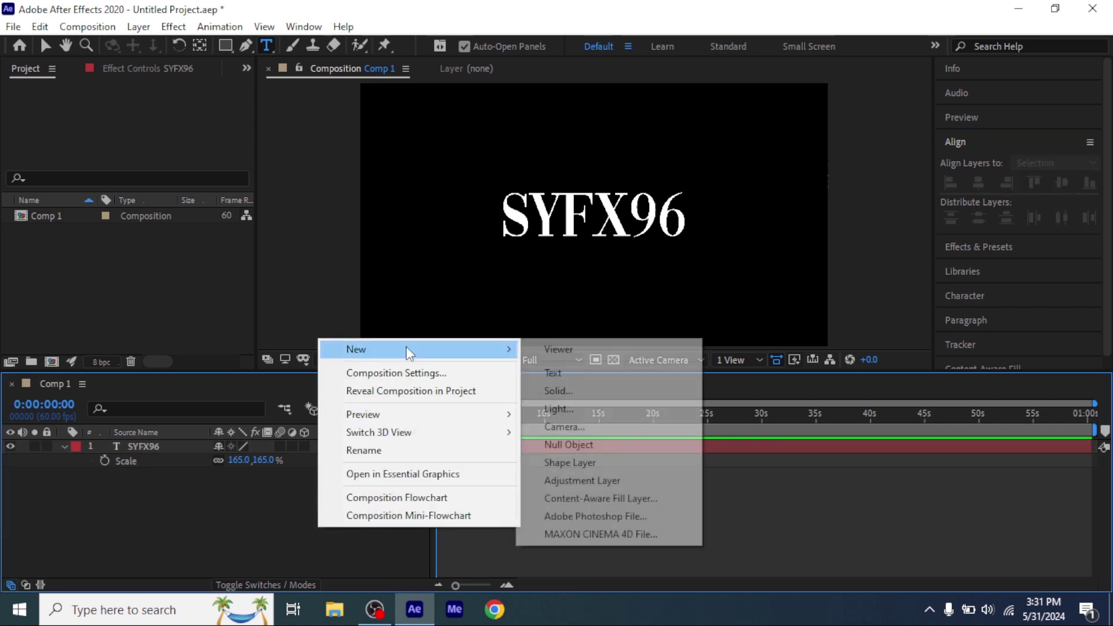
click(582, 391)
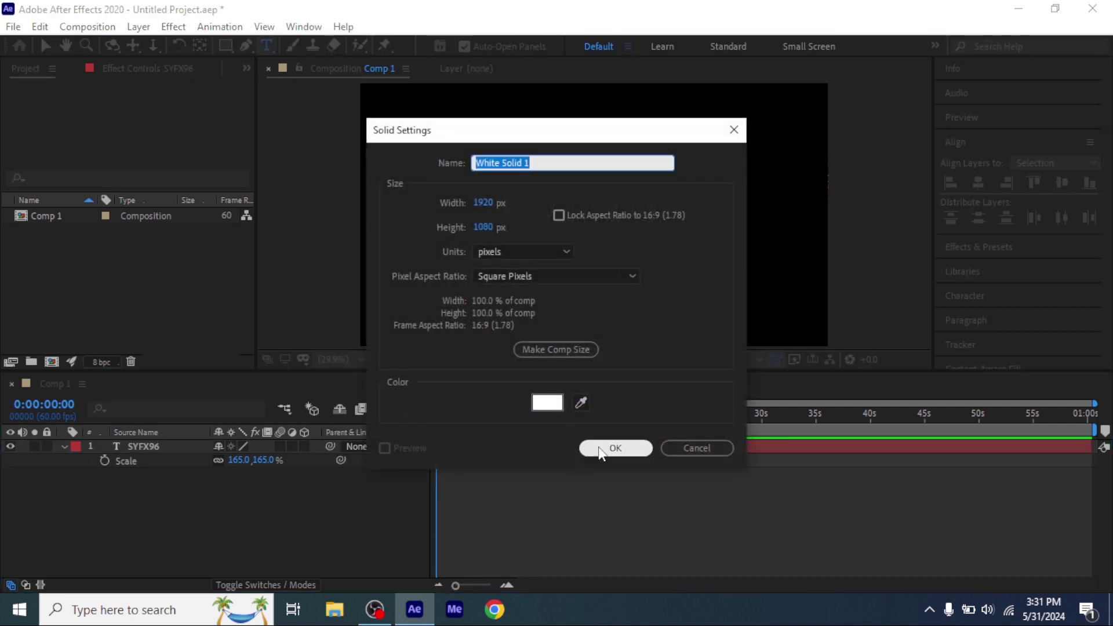
click(602, 450)
click(511, 486)
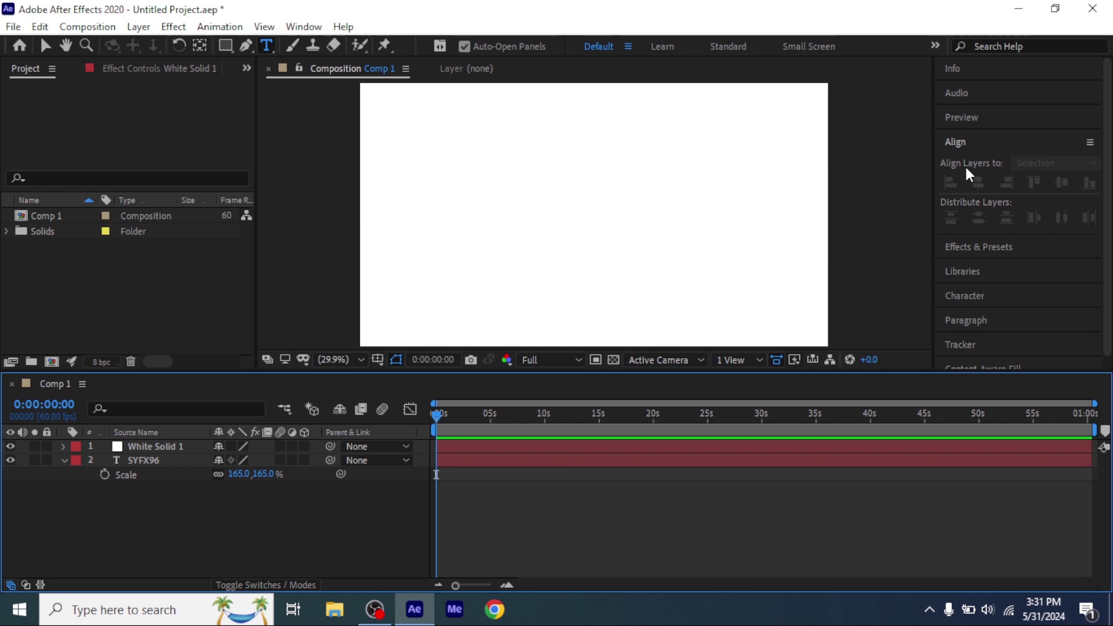
Search Effects & Presets for 'elem' and apply Element to White Solid 1
click(957, 143)
click(971, 167)
click(981, 187)
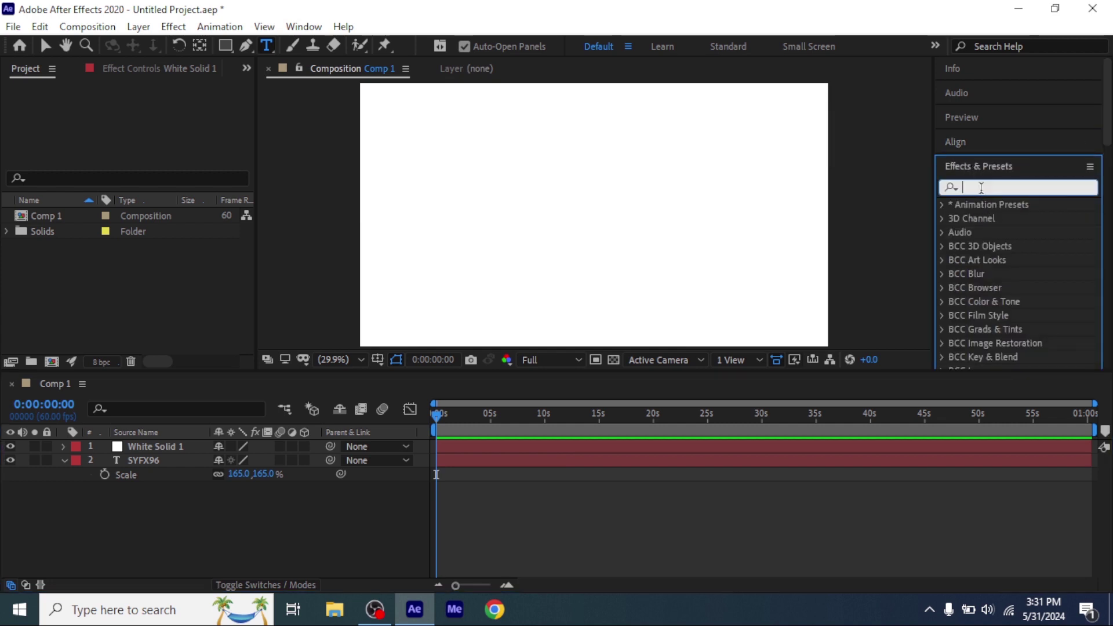
text(elem)
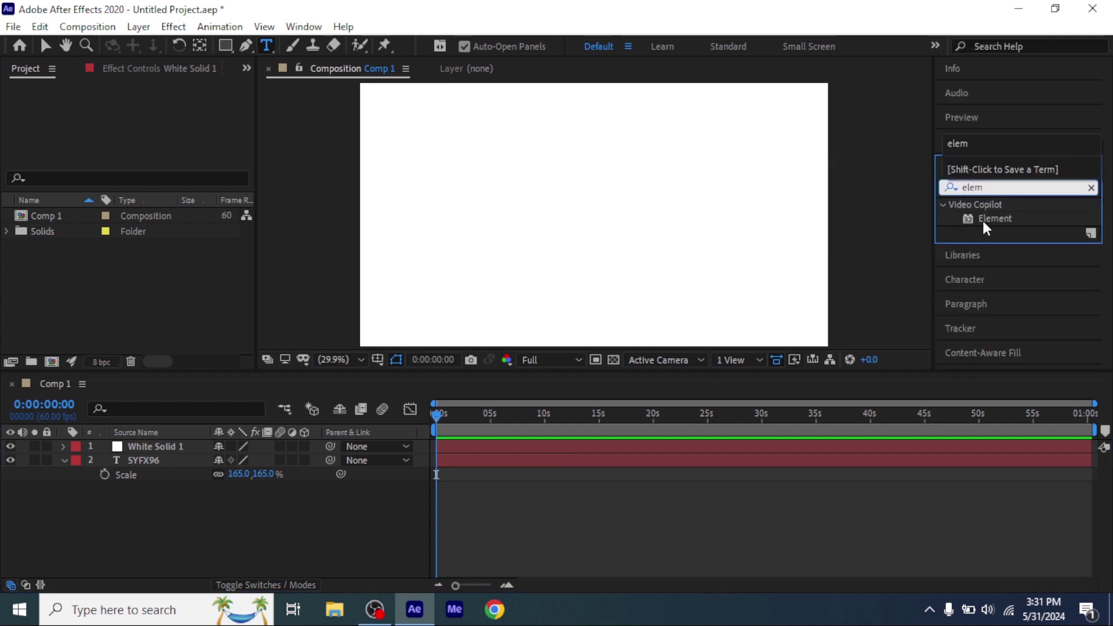
drag(988, 220, 509, 446)
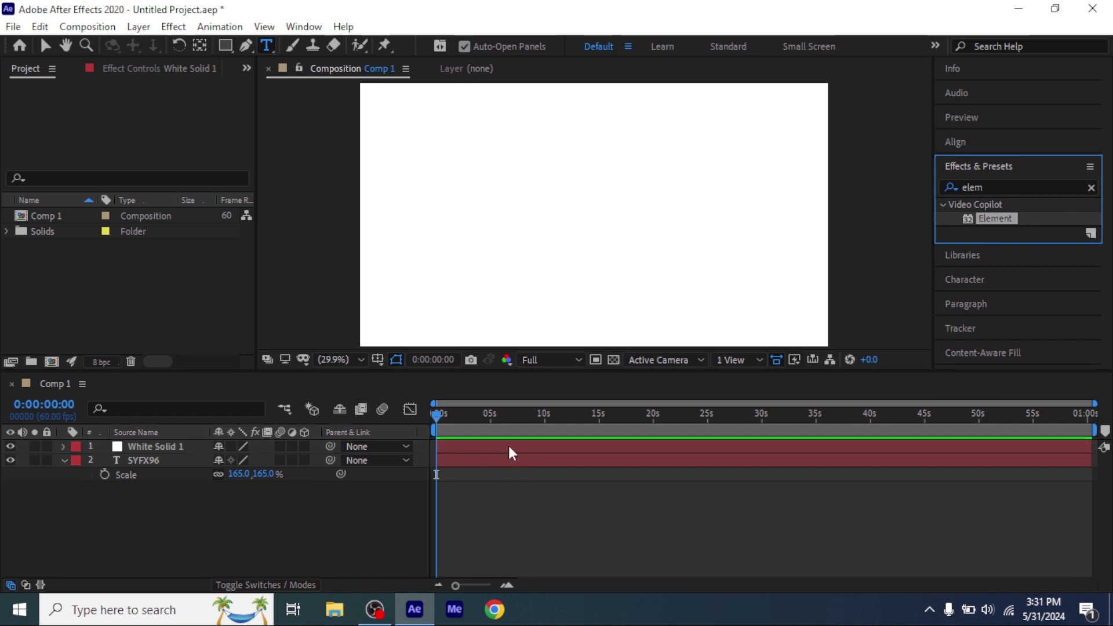
key(v)
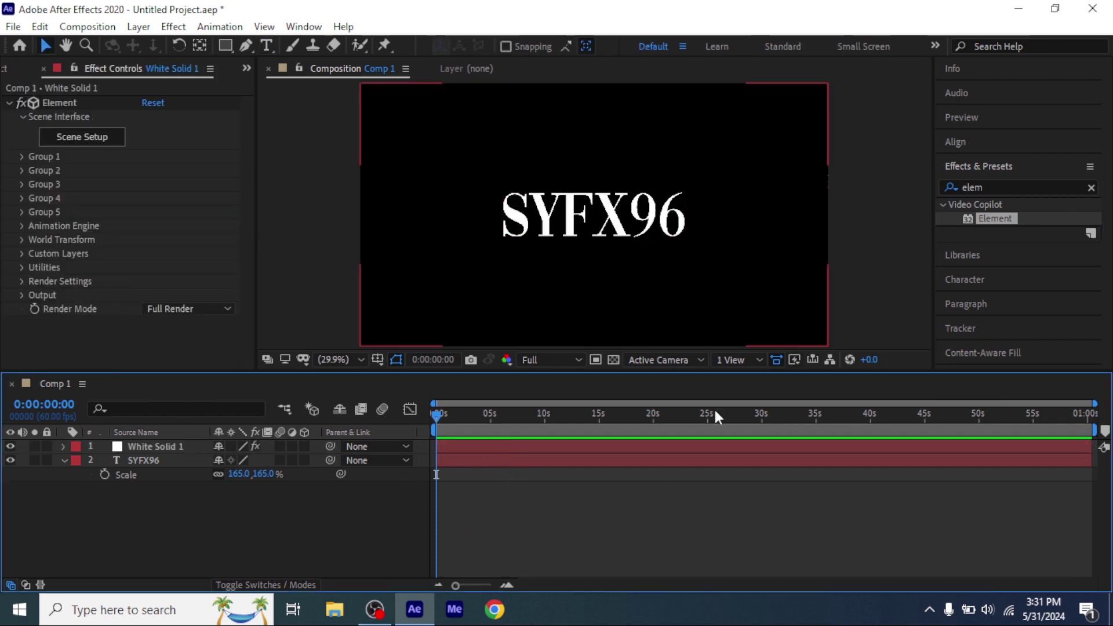
Under Custom Layers > Custom Text and Masks, set Path Layer 1 to SYFX96
click(21, 254)
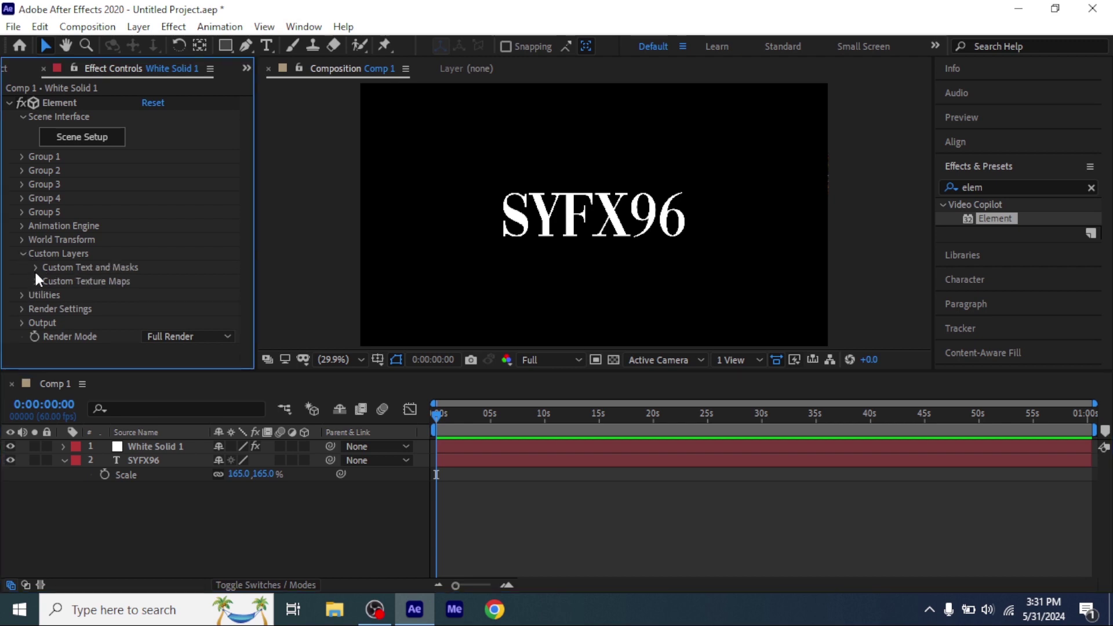
click(35, 267)
scroll(136, 237, down, 3)
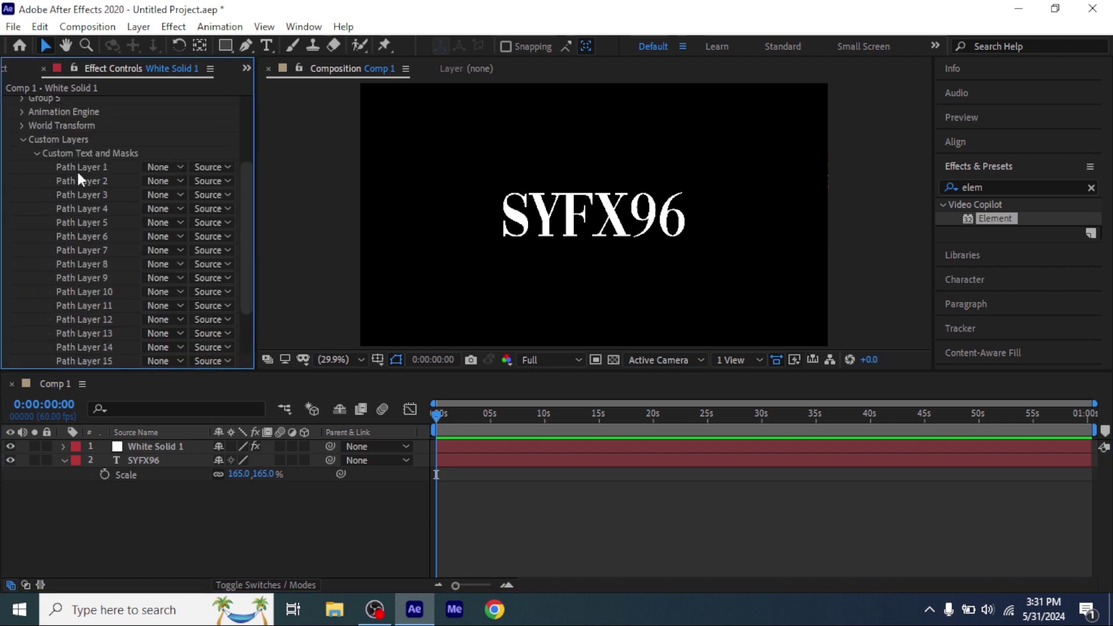
click(162, 166)
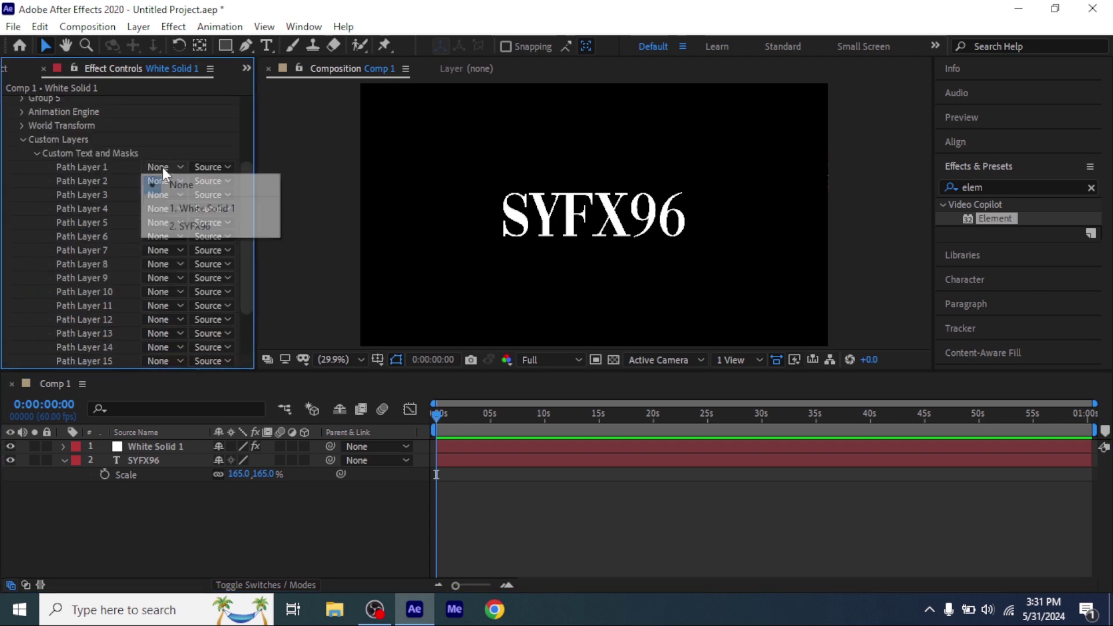
click(173, 223)
drag(245, 258, 248, 137)
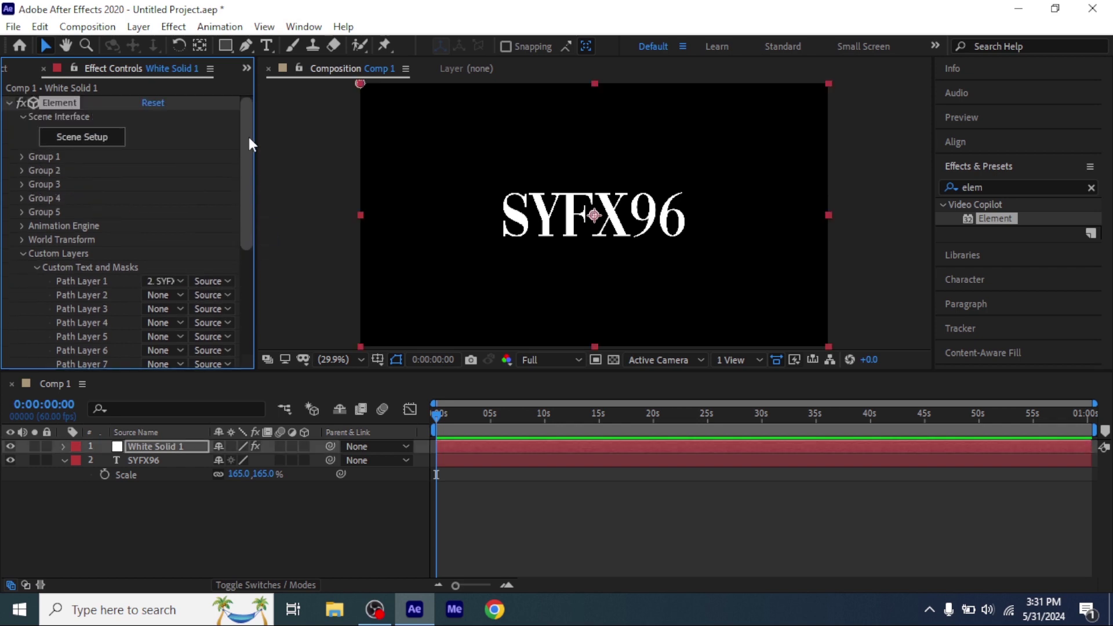
In Element's Scene Setup, extrude the SYFX96 text into a 3D Extrusion Model
click(107, 141)
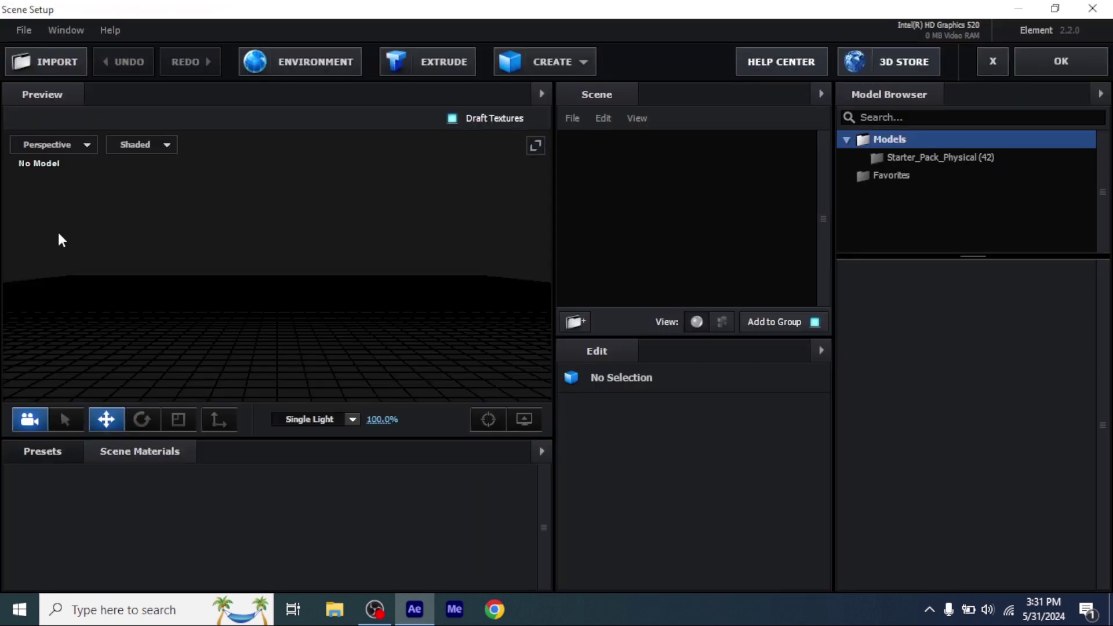
drag(59, 234, 249, 281)
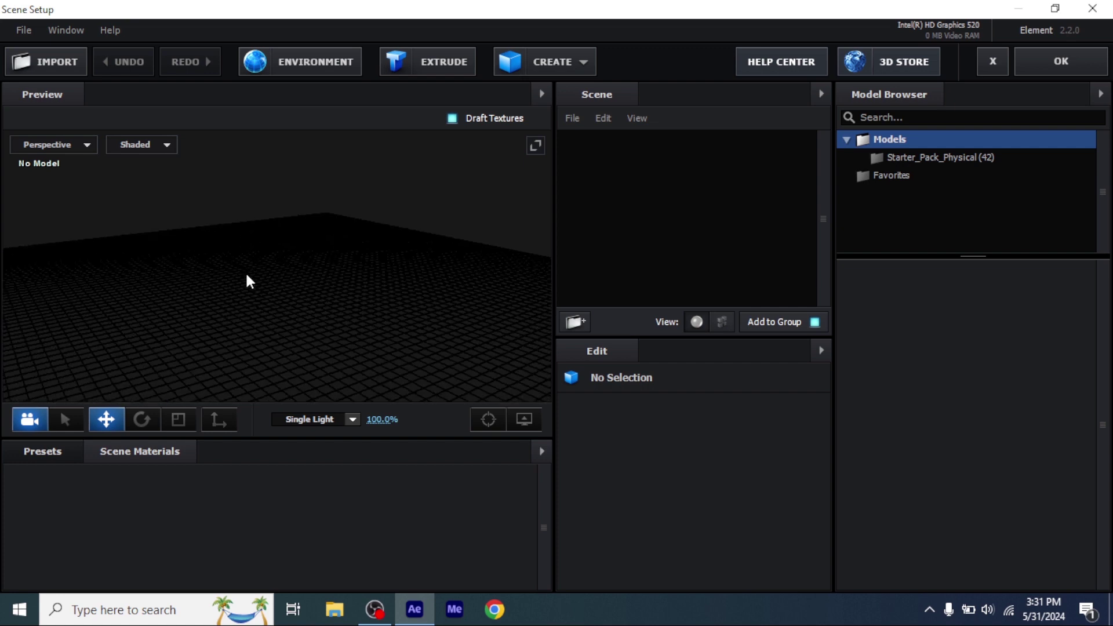
click(433, 67)
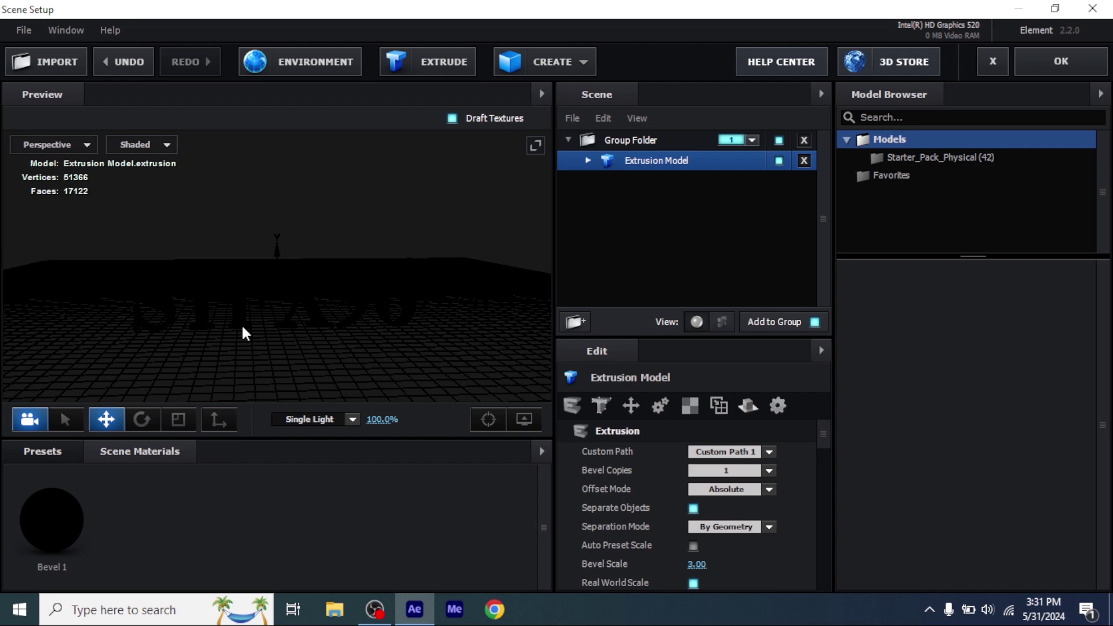
drag(196, 340, 243, 360)
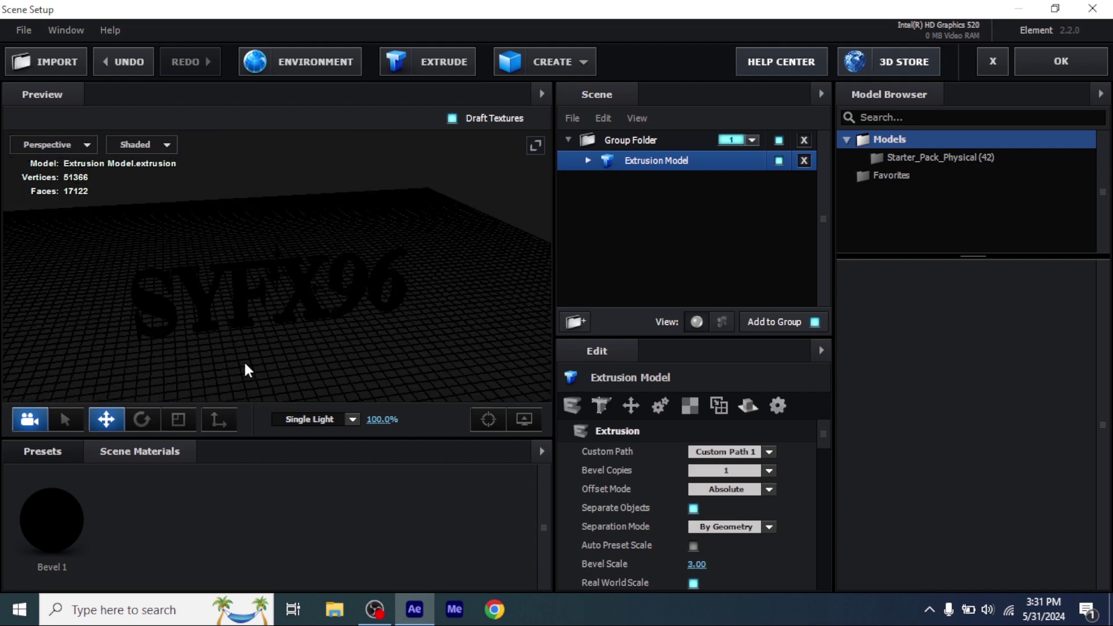
Apply the Physical 3-layer bevel preset to the Extrusion Model
click(54, 452)
click(85, 491)
drag(263, 507, 655, 164)
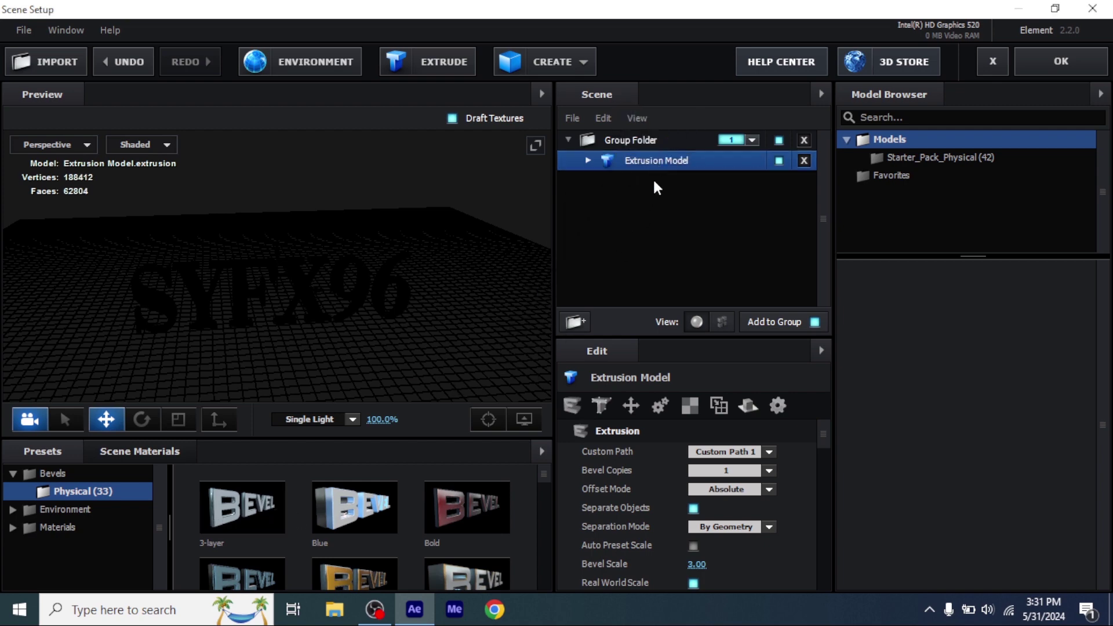
click(588, 160)
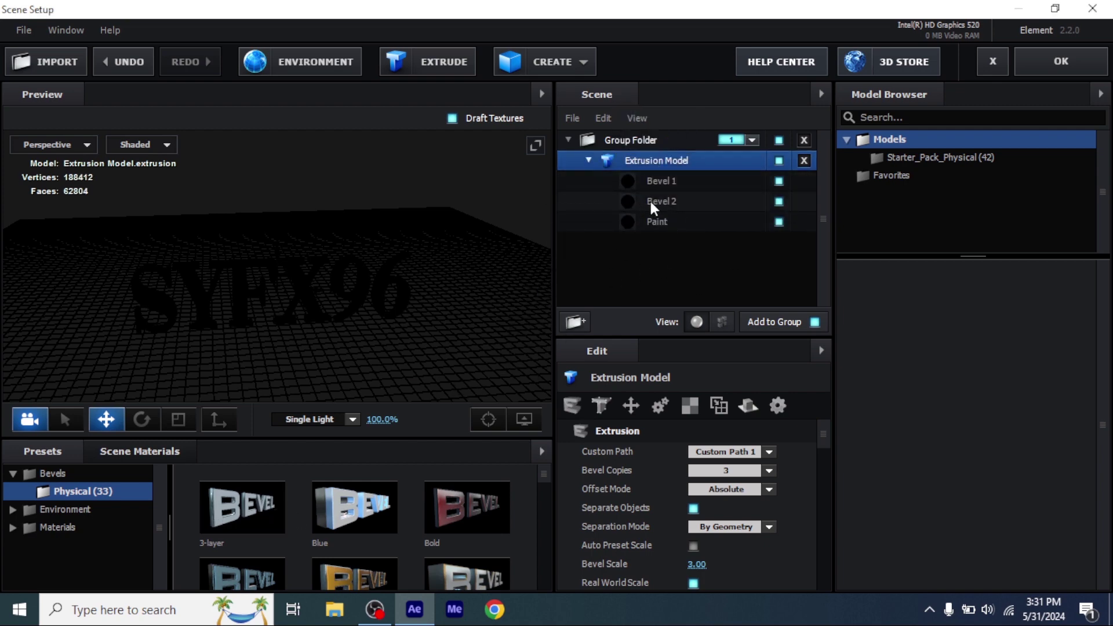
Apply the Physical Chrome material preset to the second bevel layer
click(64, 527)
click(79, 525)
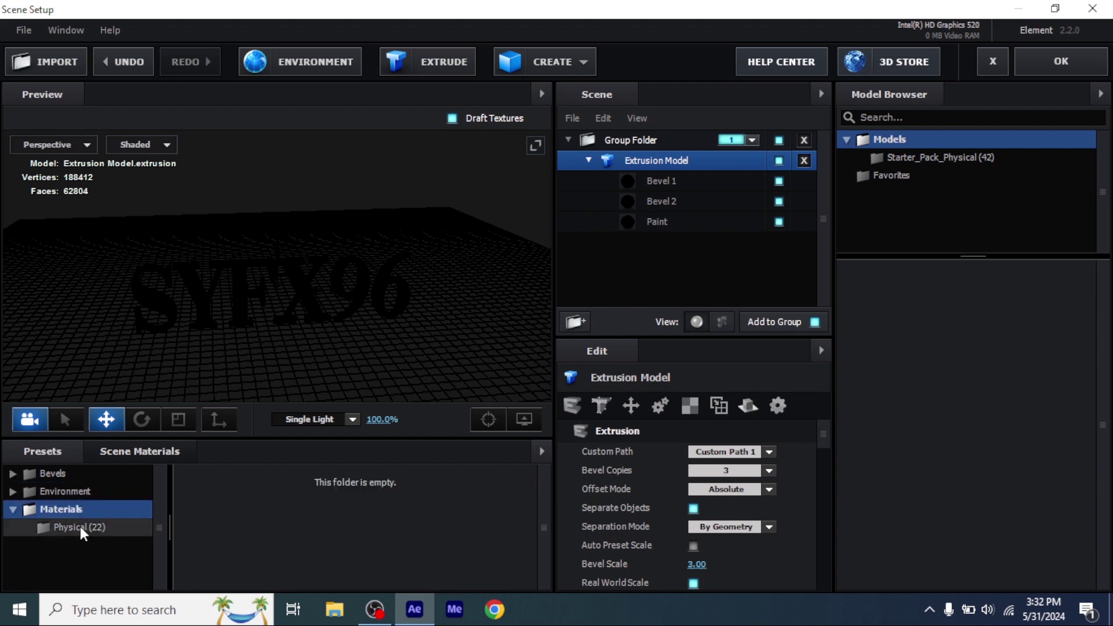
drag(543, 474, 536, 500)
drag(210, 510, 701, 201)
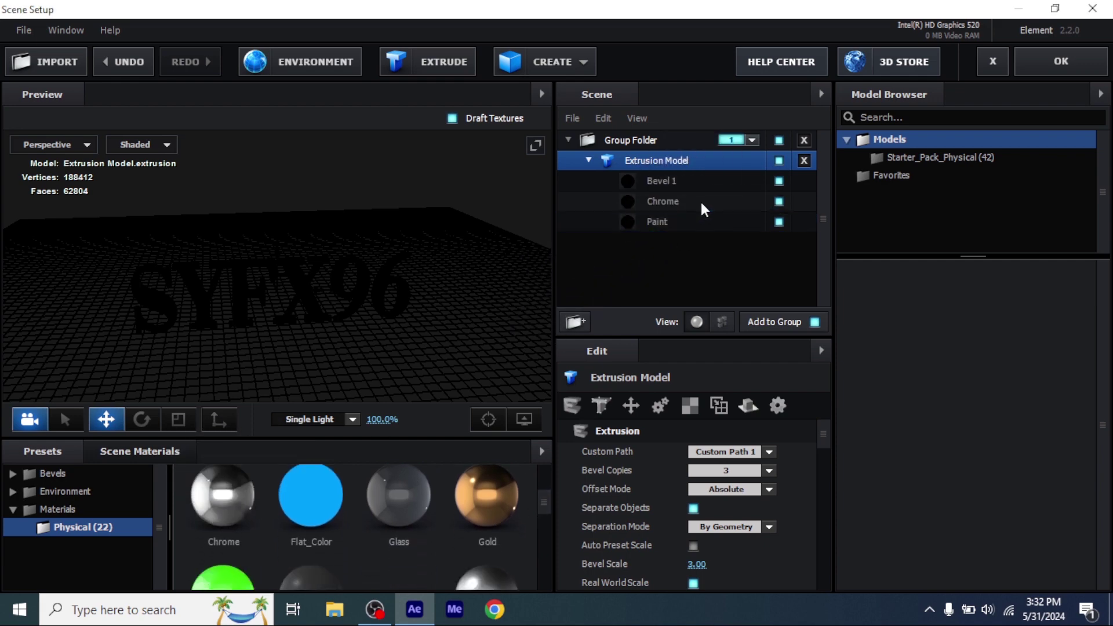
Give Bevel 1 the Materials > Environment > Basic_2K > Basic_2K_02.dds environment texture
click(661, 181)
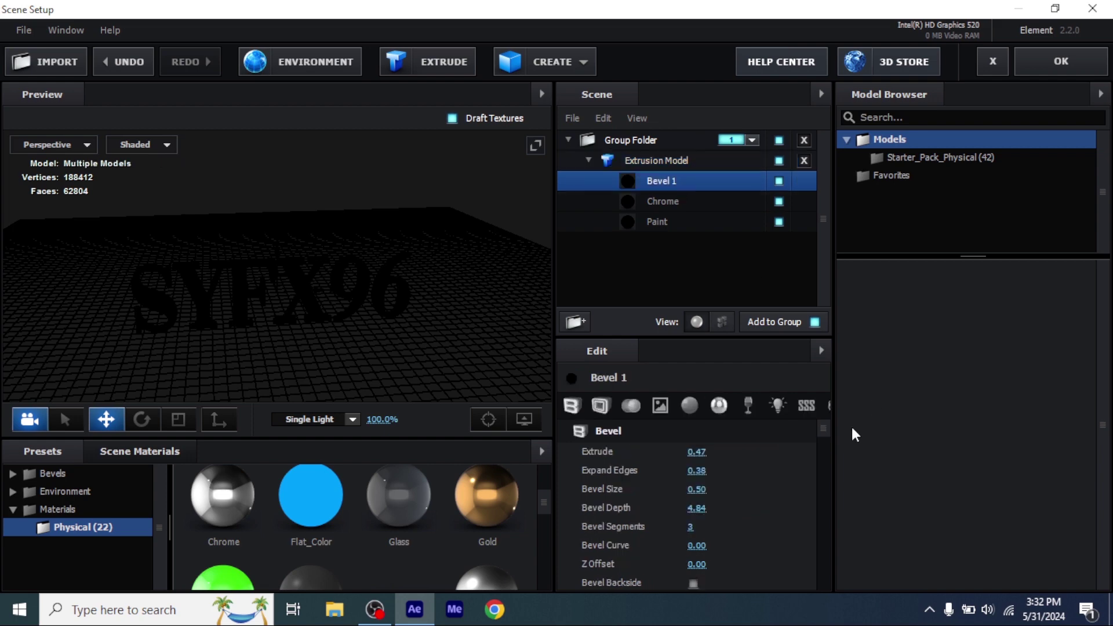
drag(211, 306, 267, 220)
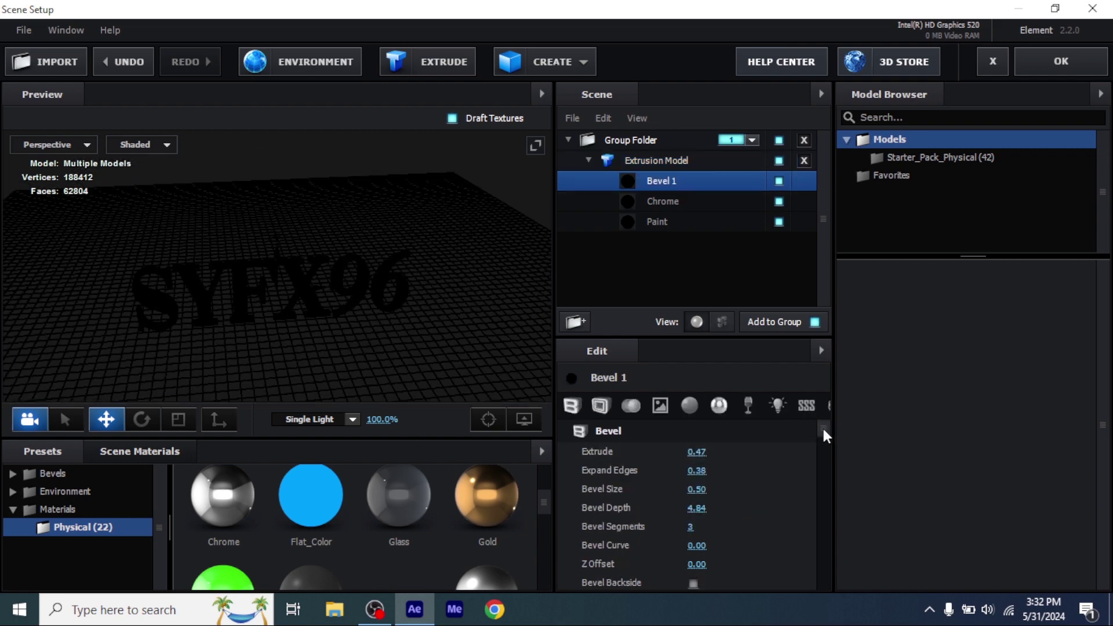
drag(823, 429, 819, 469)
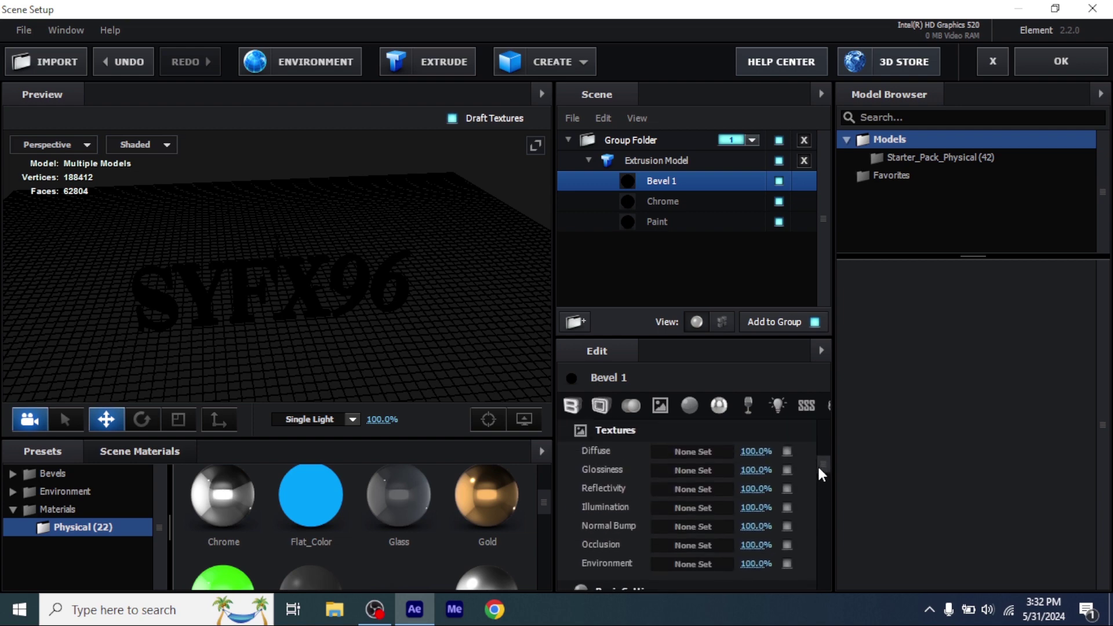
click(670, 563)
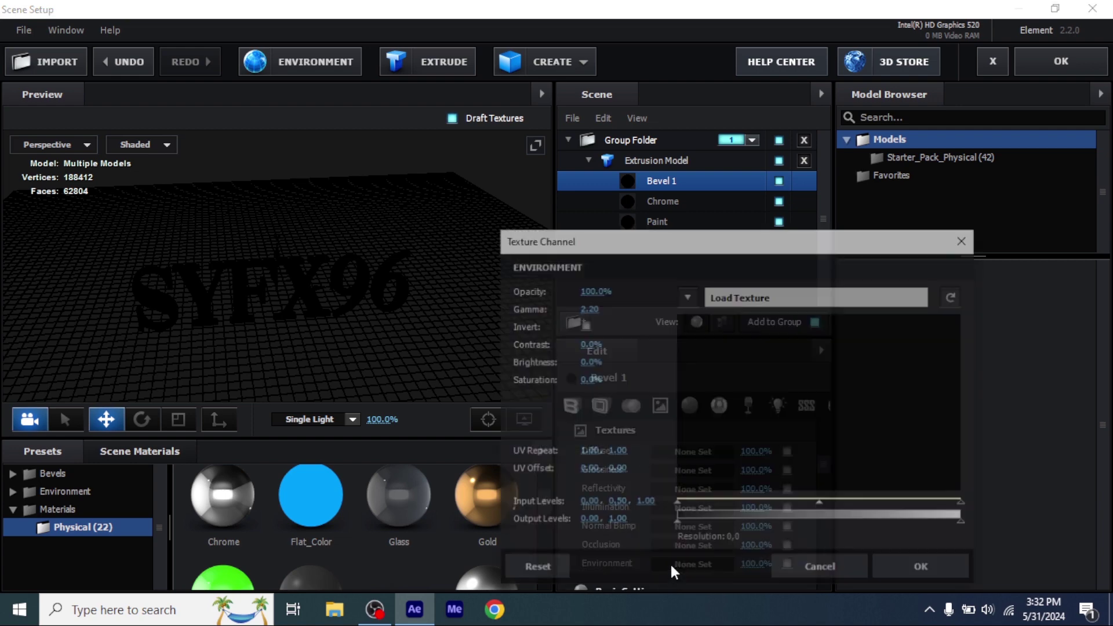
click(784, 299)
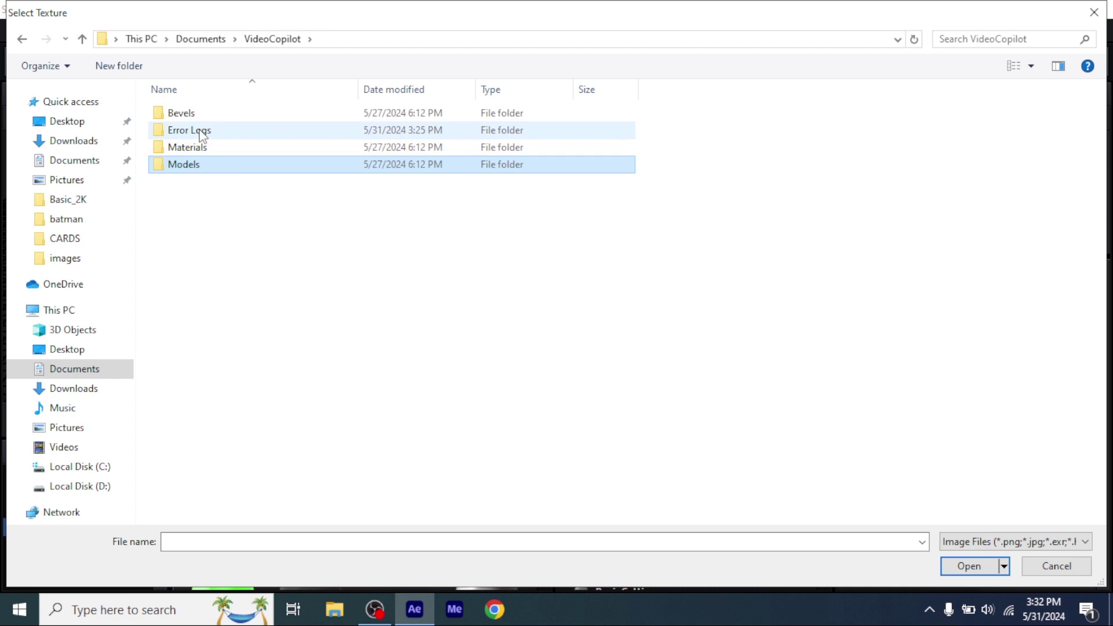
double_click(216, 149)
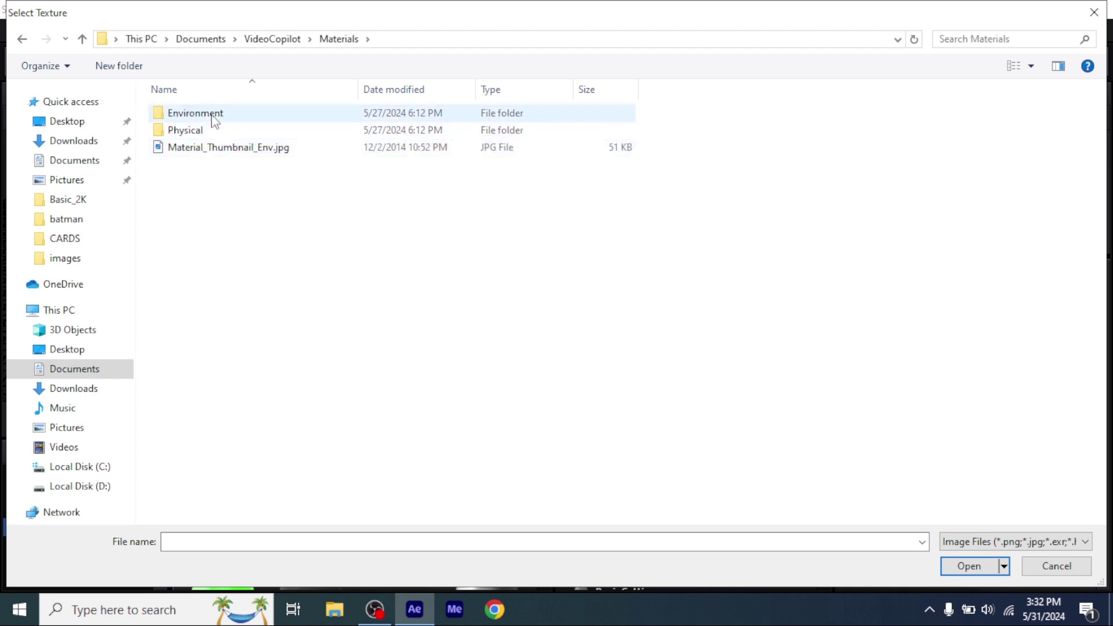
double_click(212, 117)
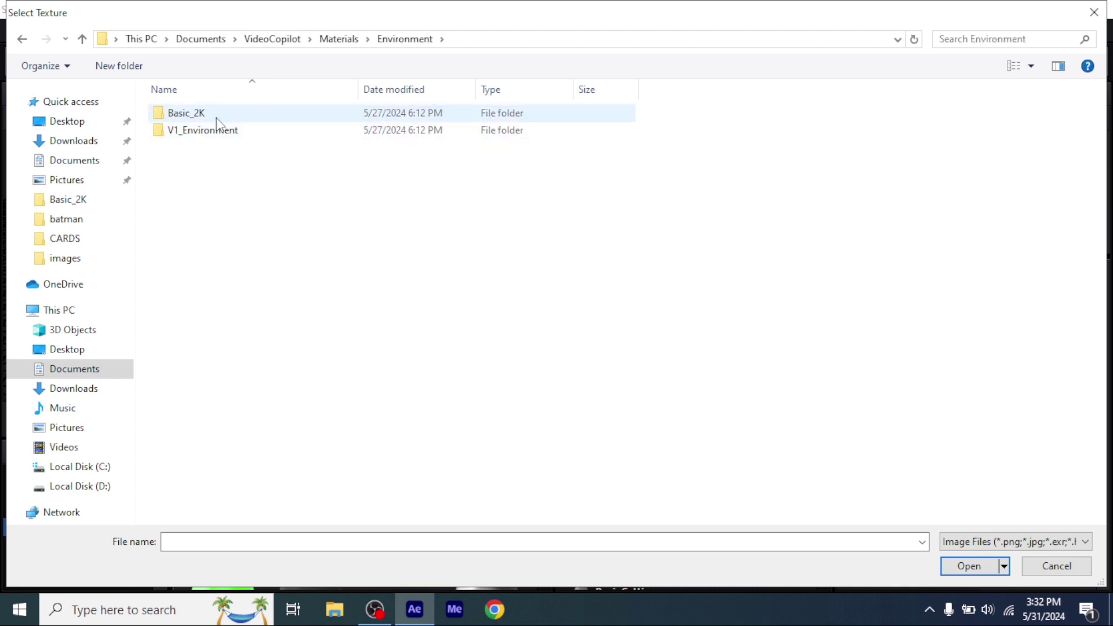
click(217, 118)
double_click(216, 119)
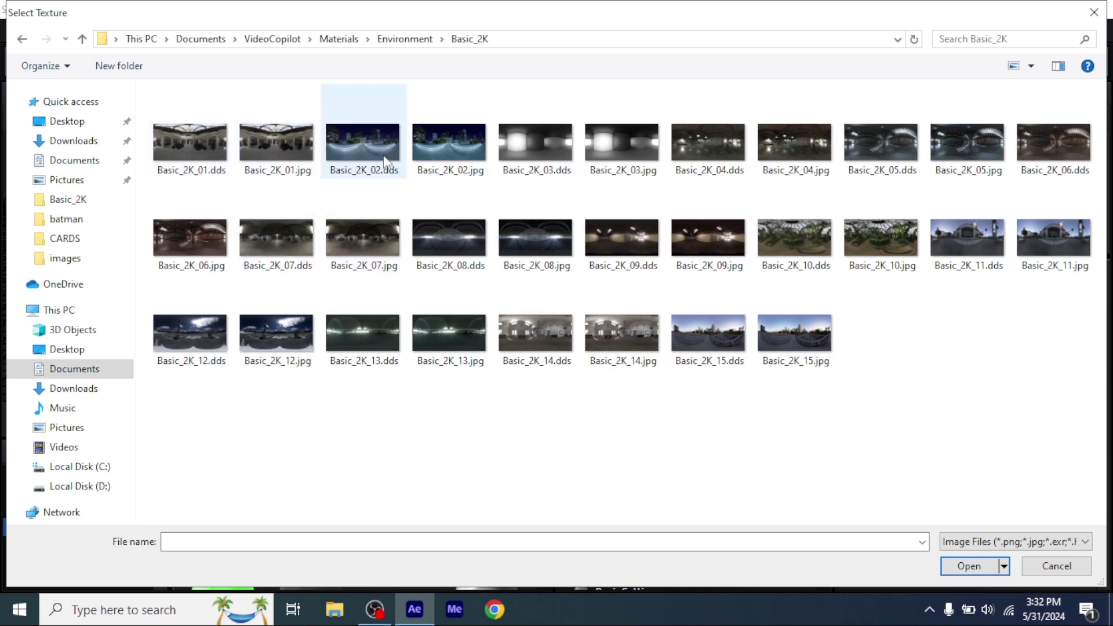
click(356, 164)
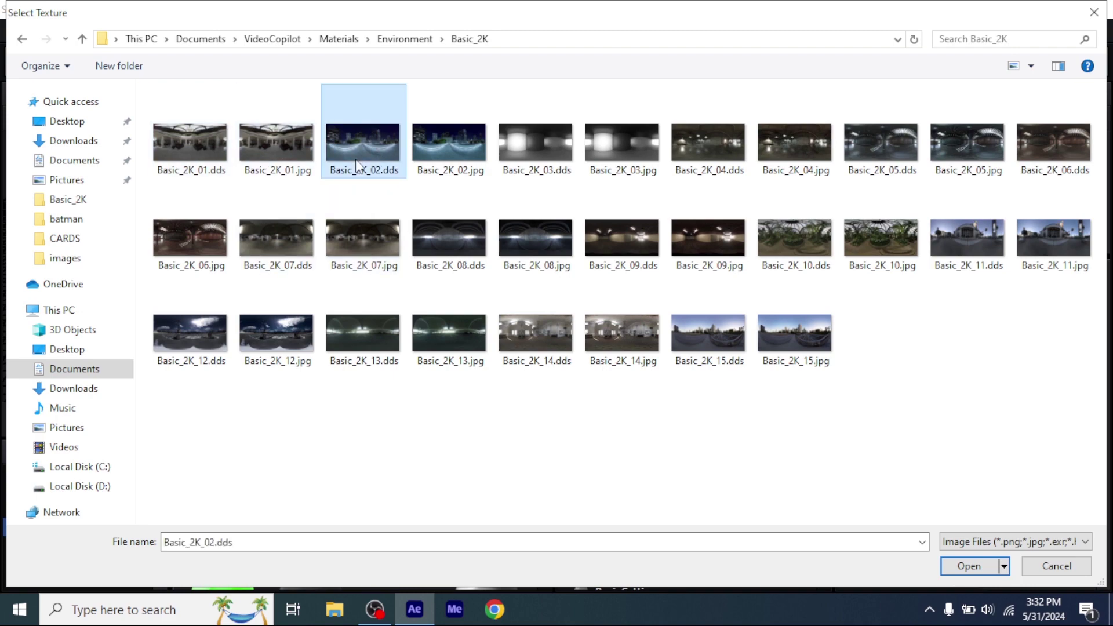
double_click(357, 147)
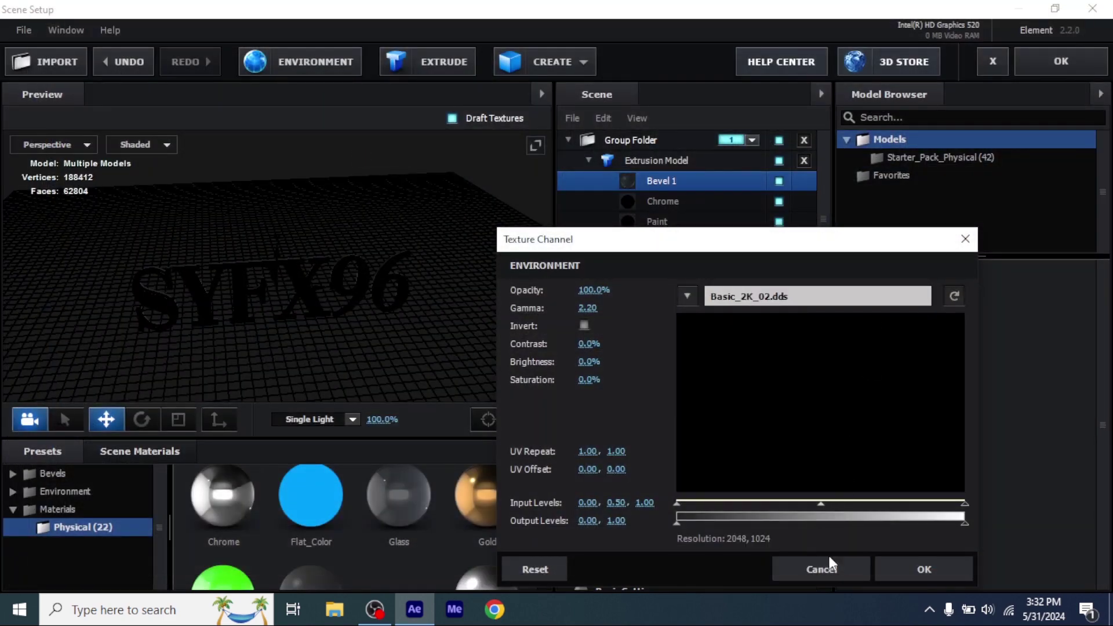
click(913, 571)
Give the Chrome material the Basic_2K_02.dds environment texture
click(677, 208)
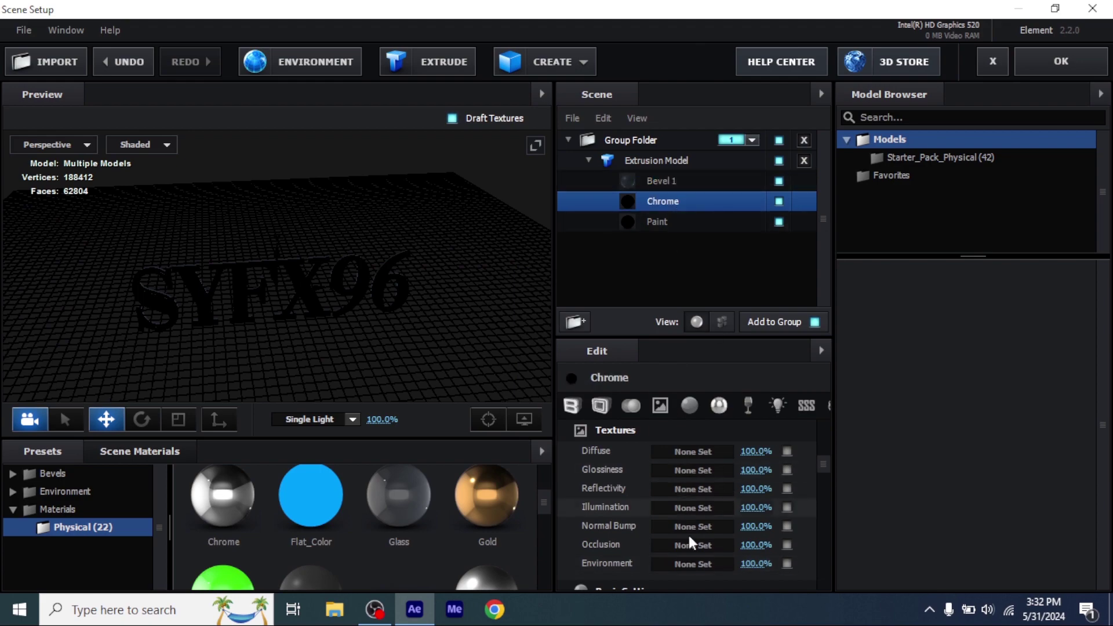
click(689, 561)
click(785, 297)
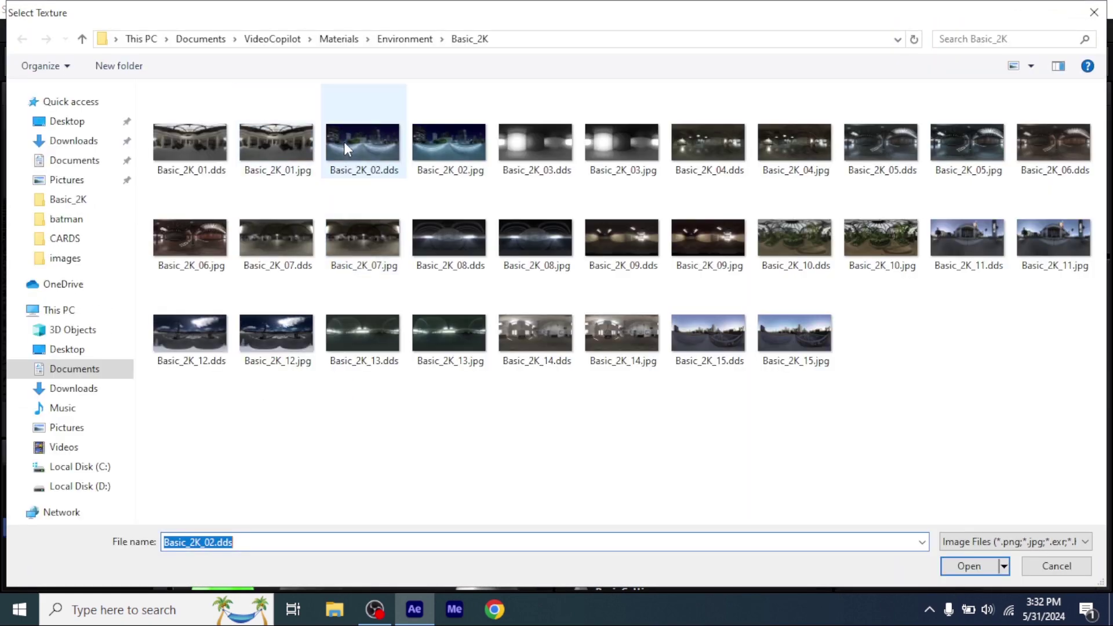
double_click(347, 141)
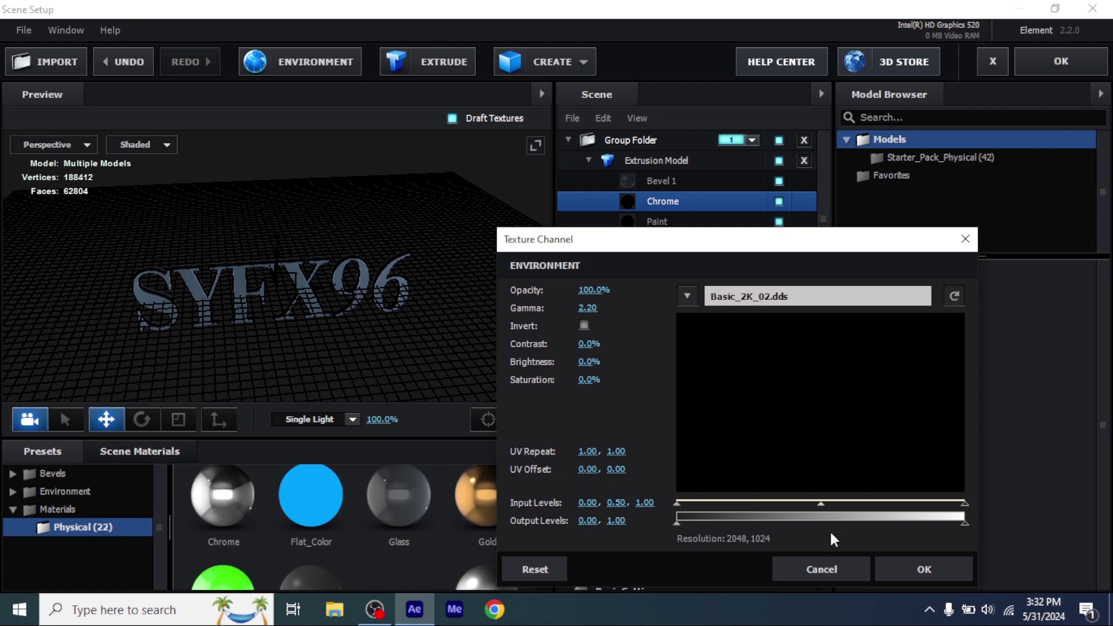
click(927, 567)
Load Basic_2K_02.dds as the Paint material's environment texture
click(667, 221)
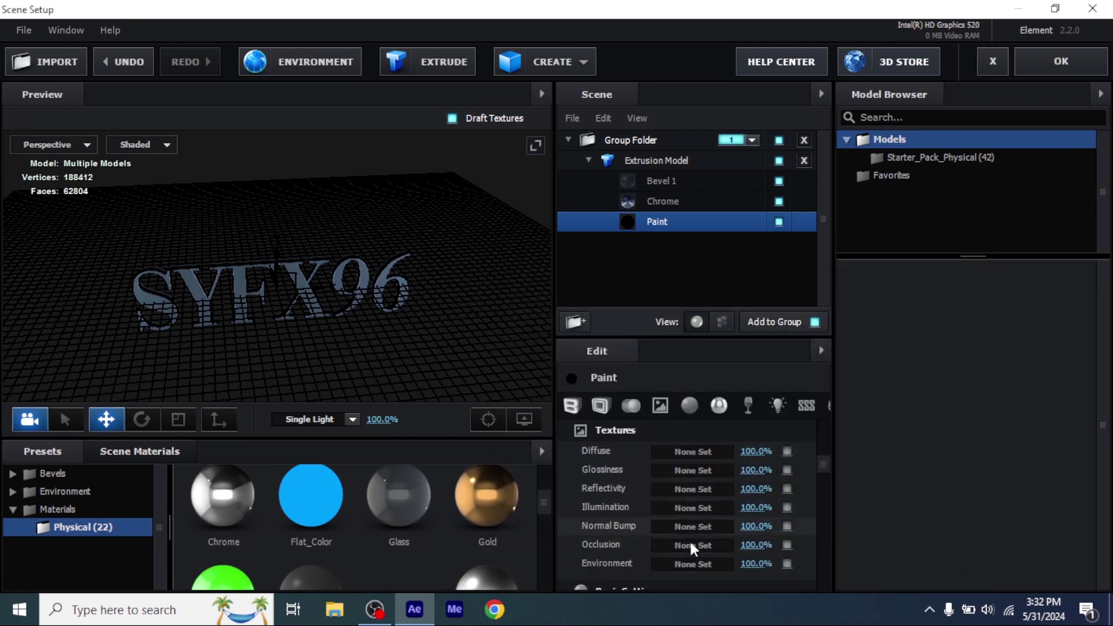
click(699, 563)
click(748, 296)
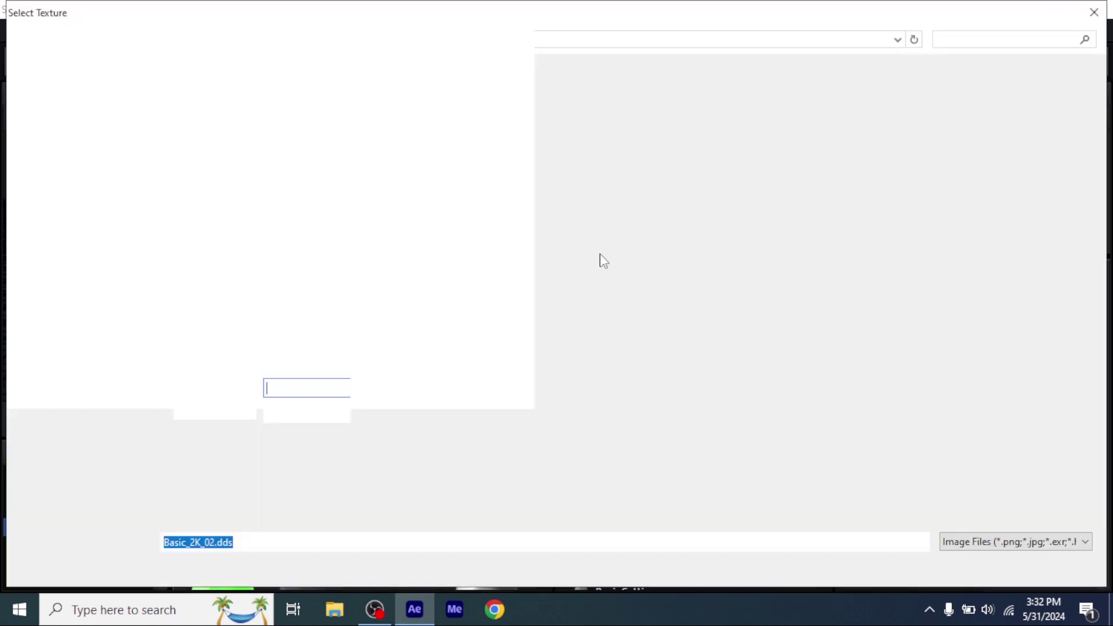
double_click(368, 149)
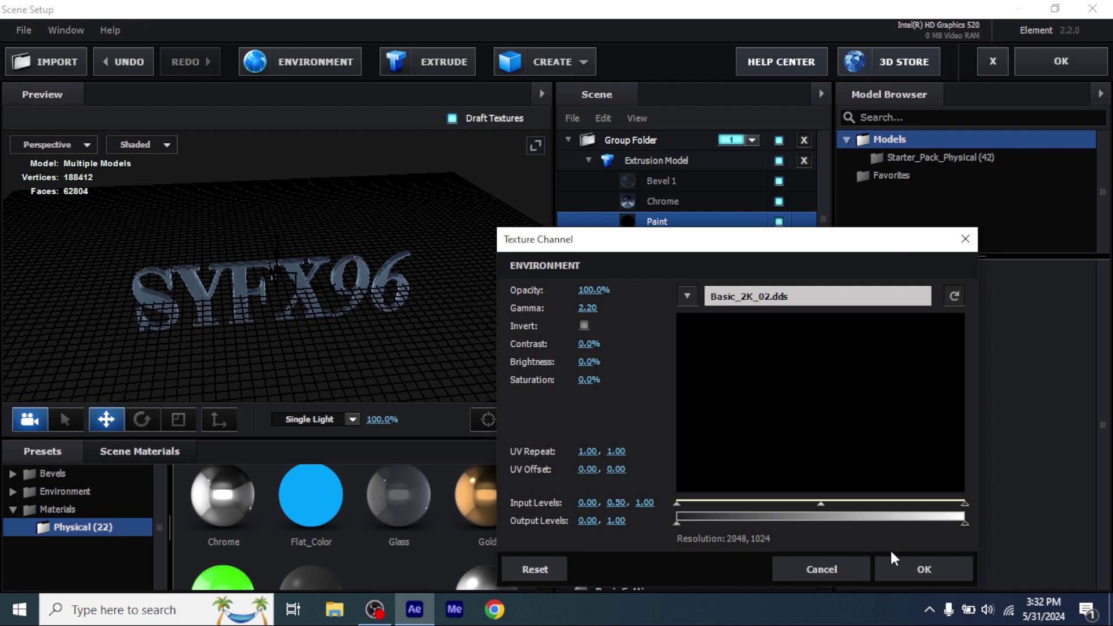
Confirm Paint's environment map and set Chrome's reflectivity colour to hex 8b91ff
click(896, 559)
drag(339, 181, 446, 182)
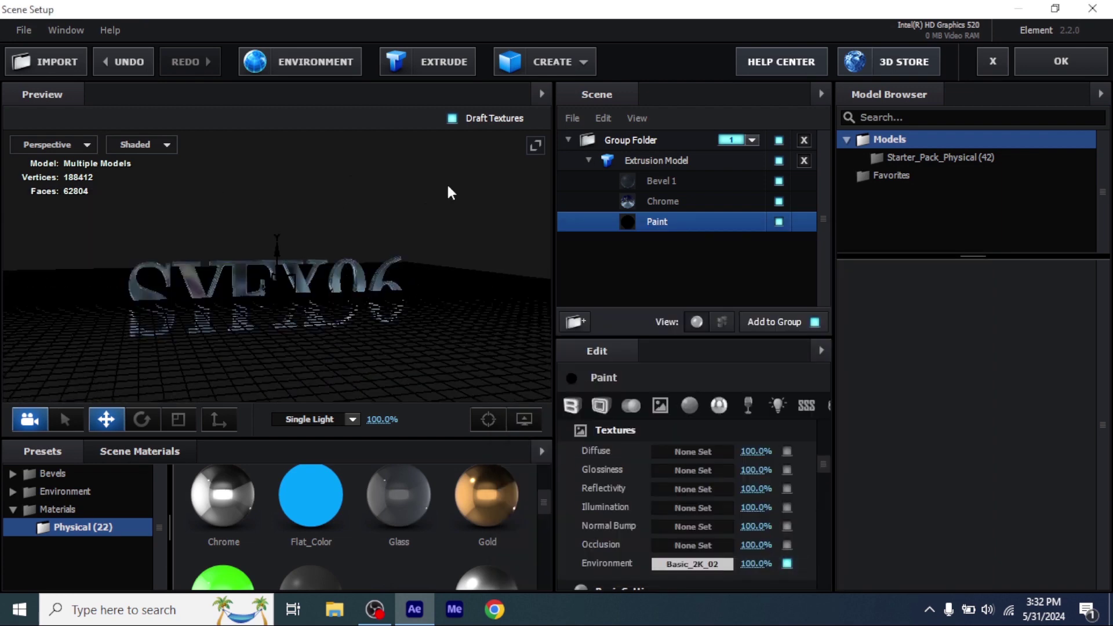
click(673, 202)
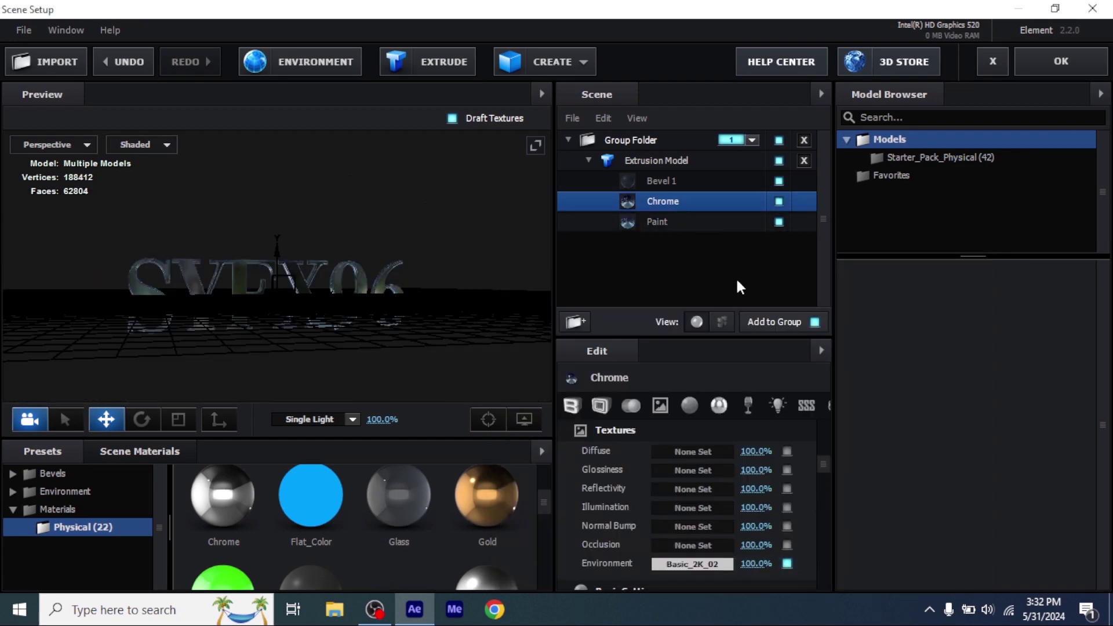
click(720, 407)
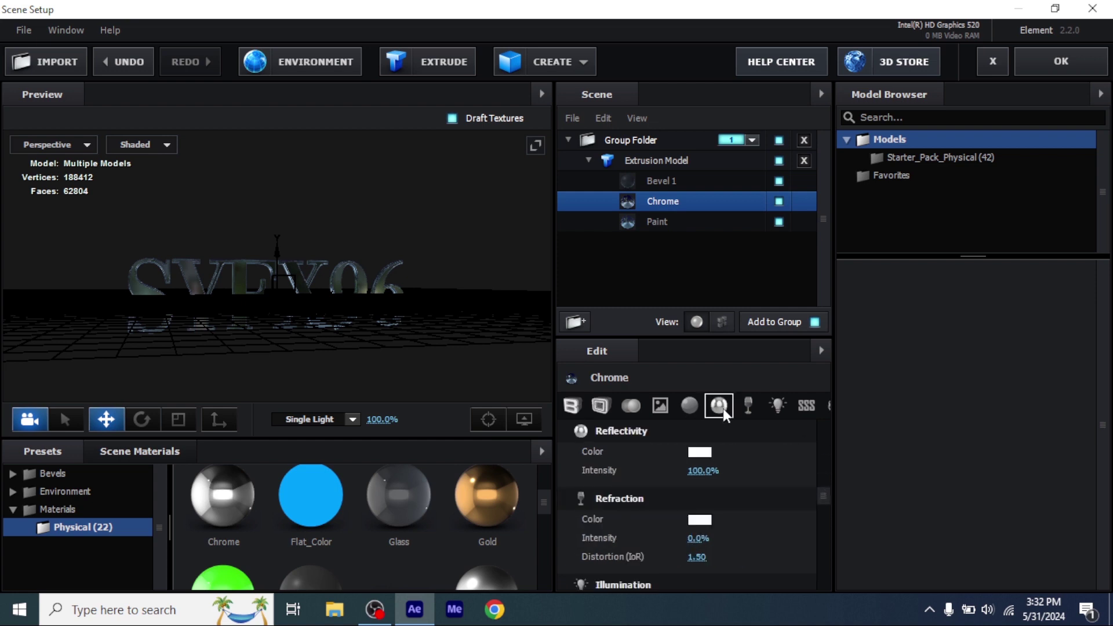
click(691, 457)
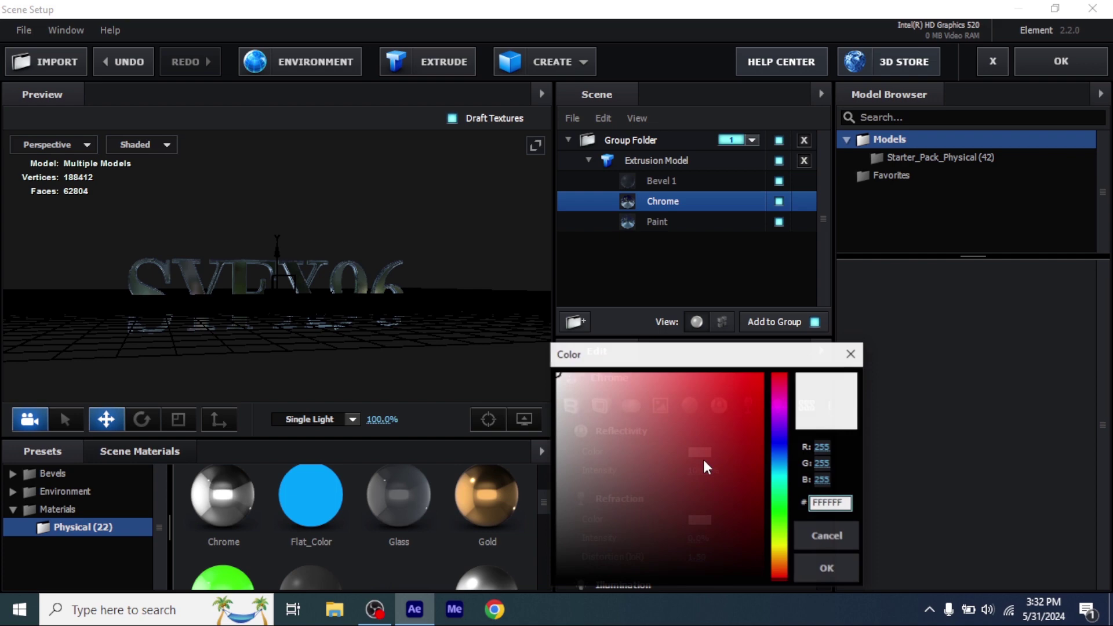
double_click(833, 503)
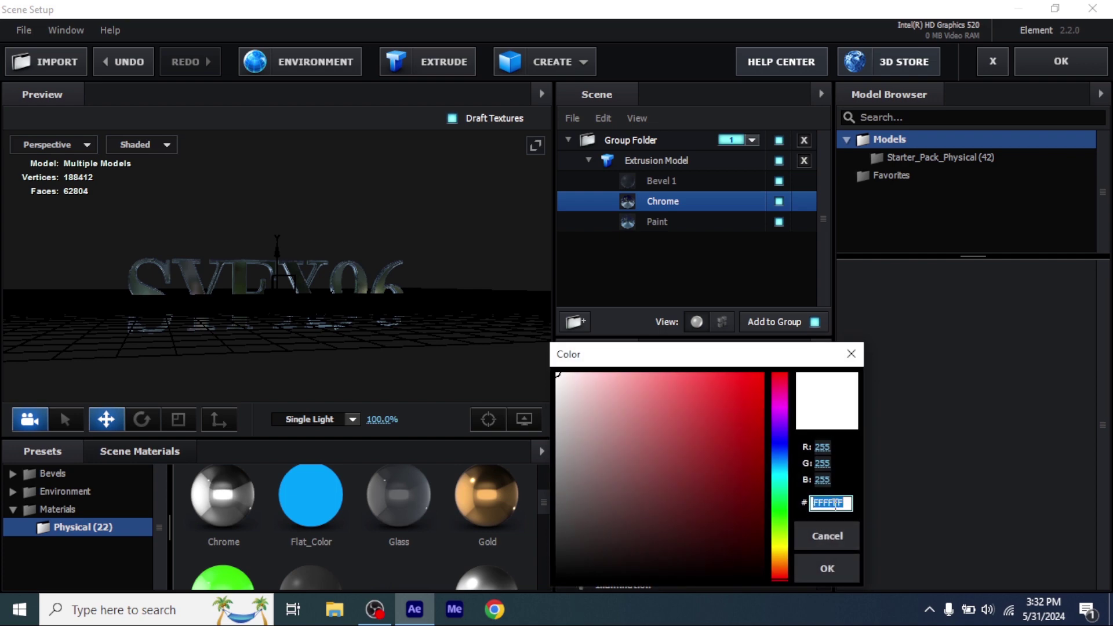
text(8b)
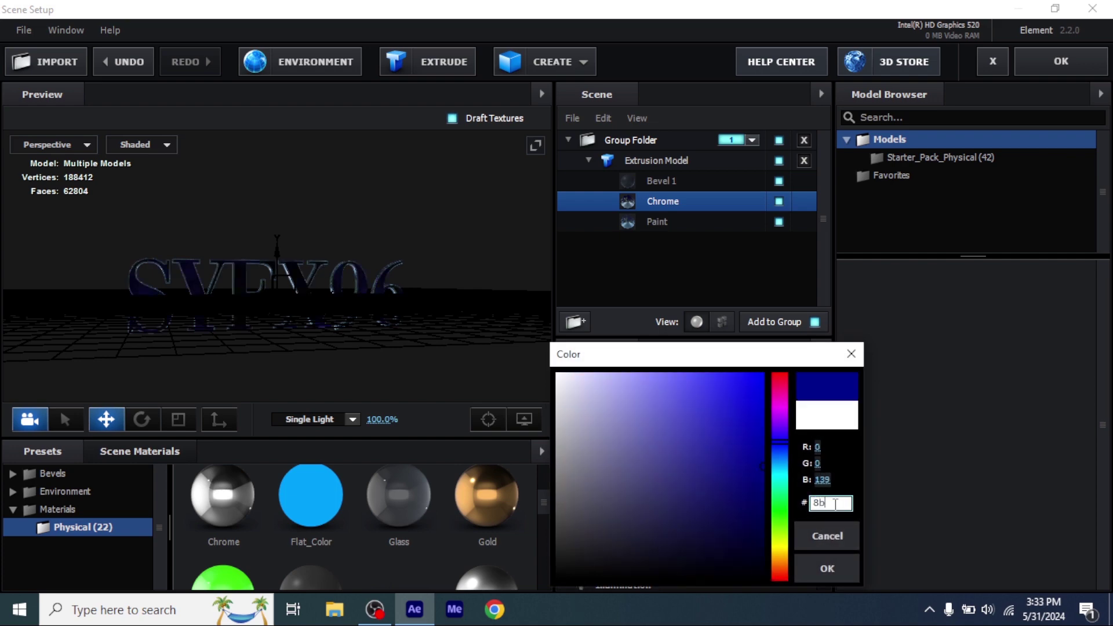
text(91)
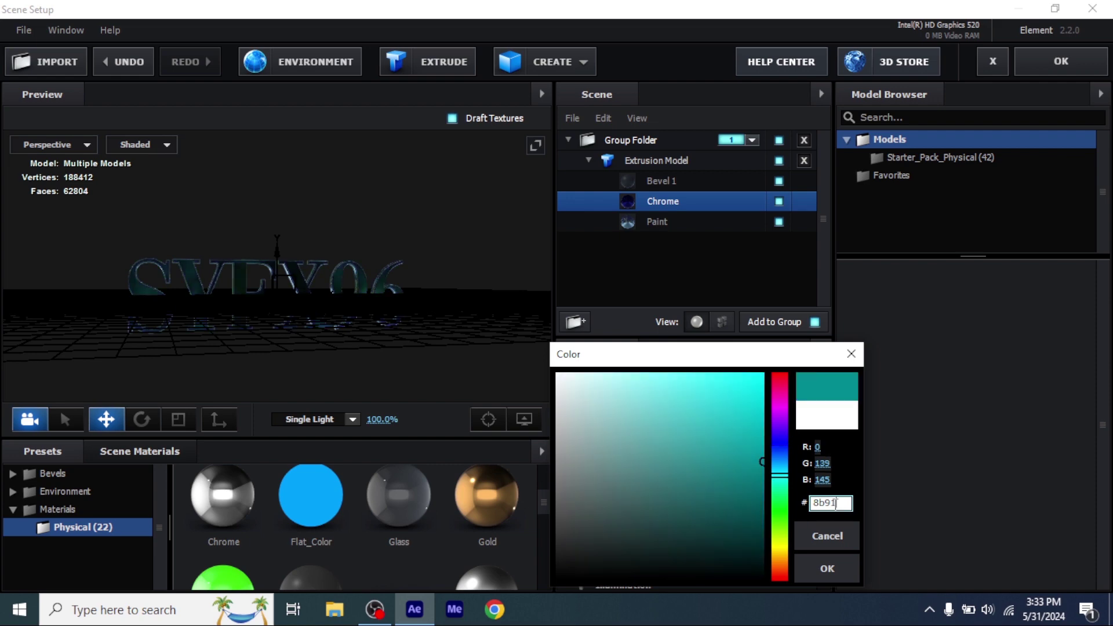
text(ff)
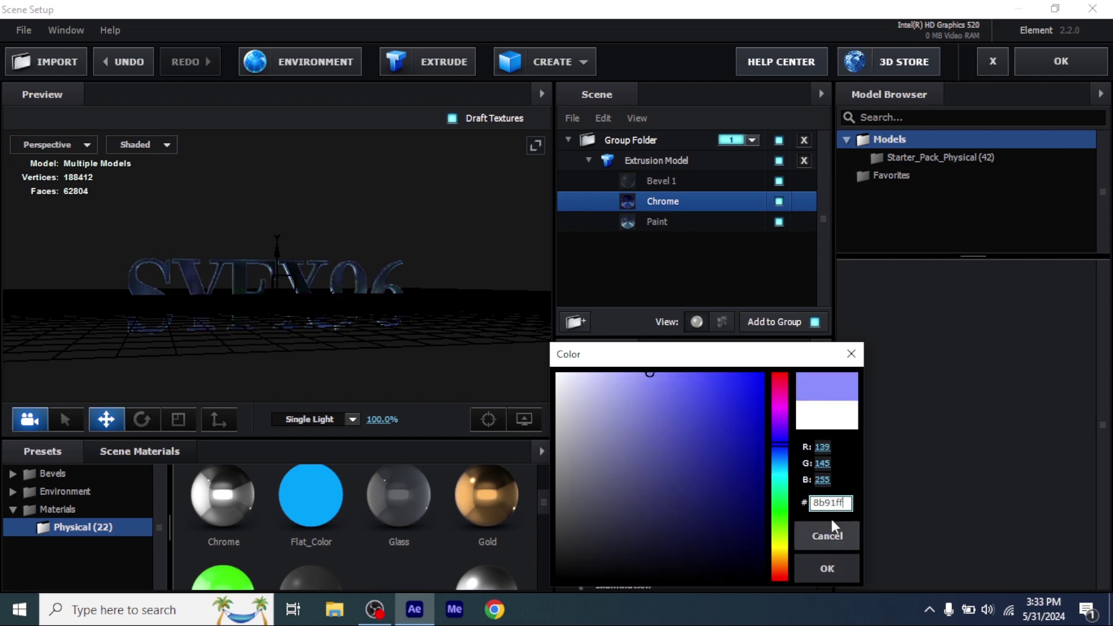
click(827, 568)
drag(330, 265, 344, 229)
Set the Bevel 1 material's Extrude depth to 1.07
click(672, 181)
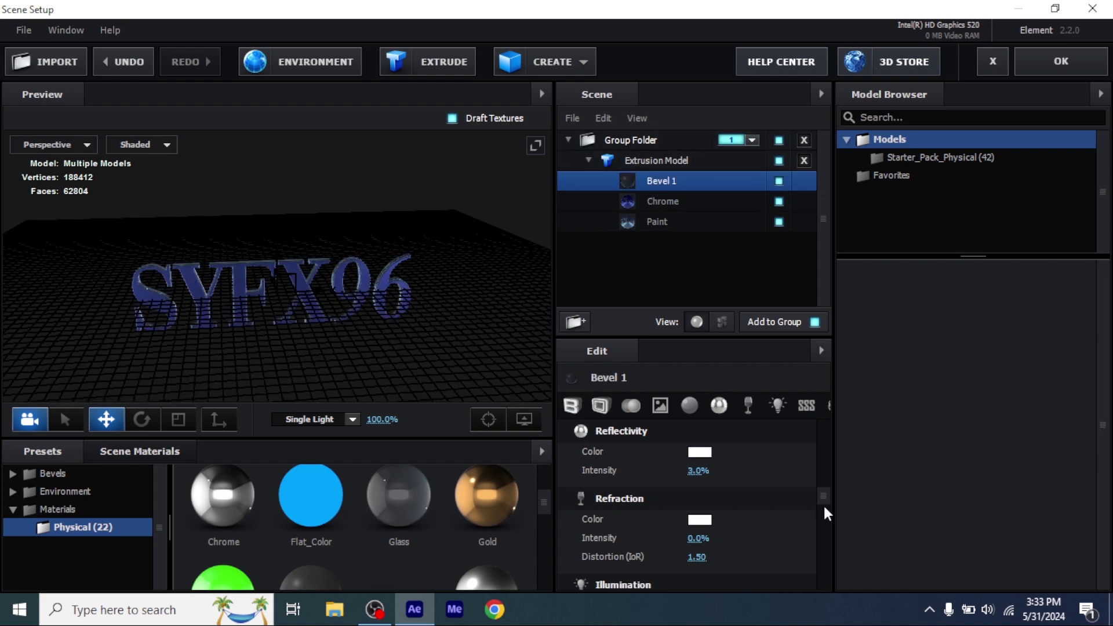
click(572, 406)
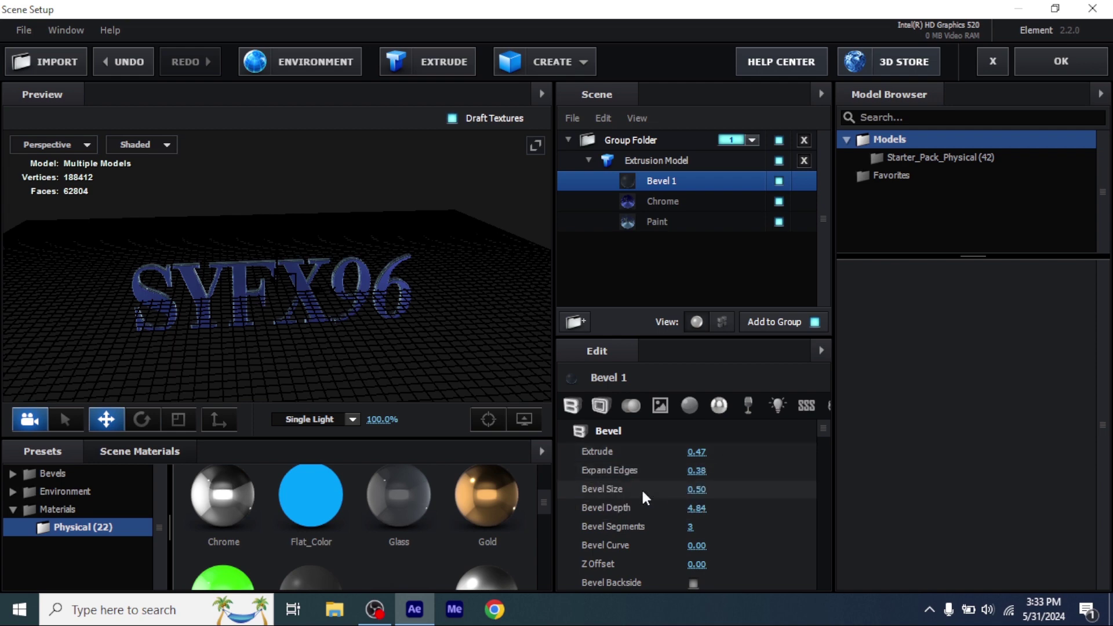
click(698, 452)
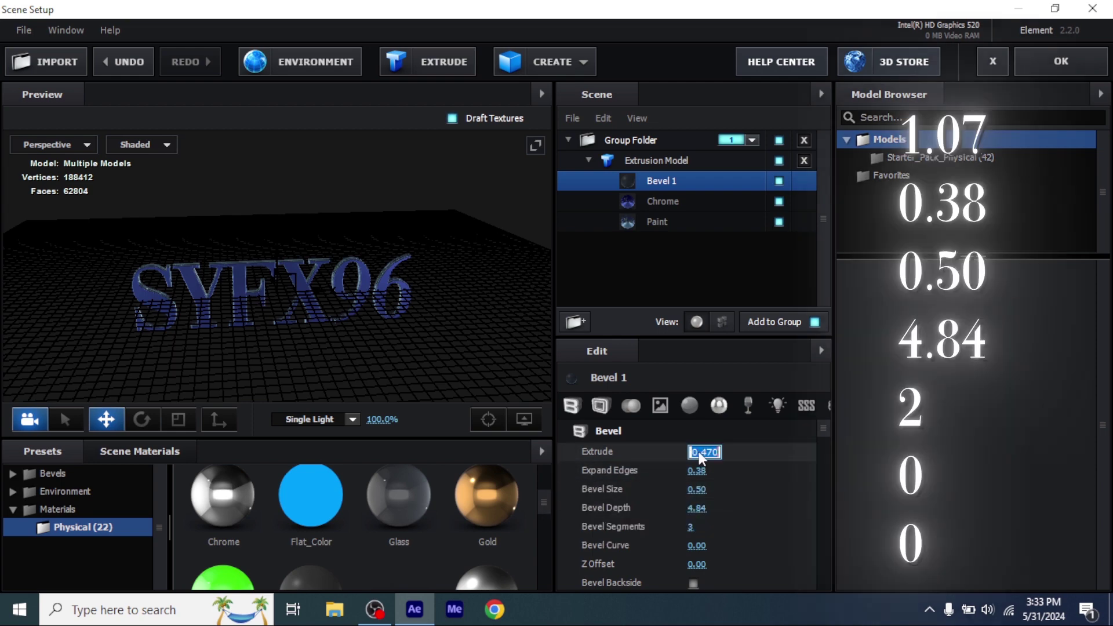
text(1.)
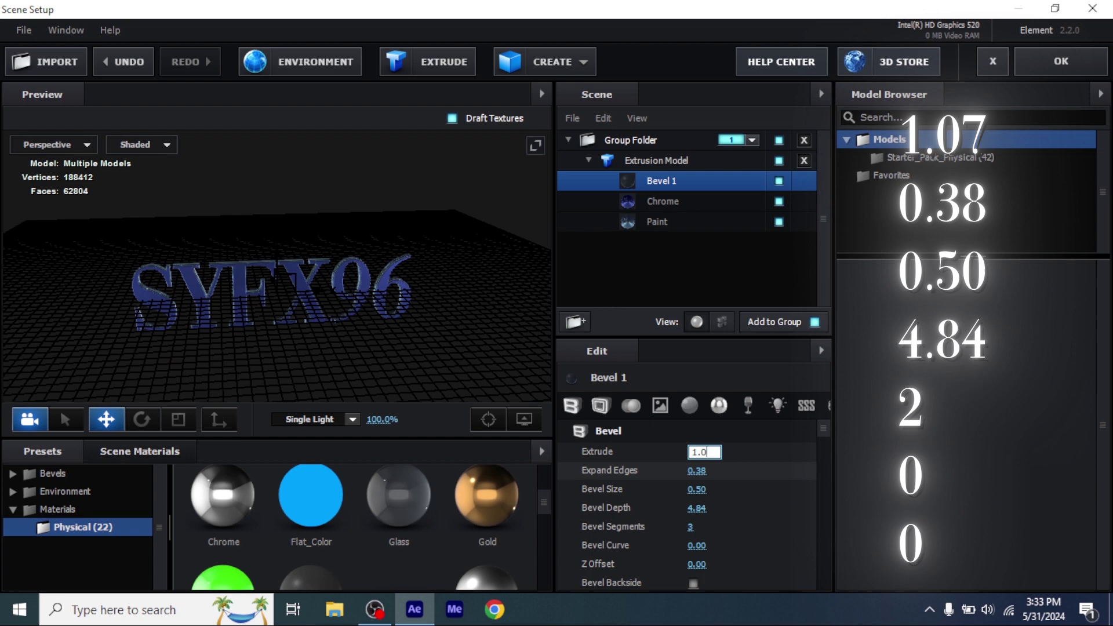
text(07)
key(Return)
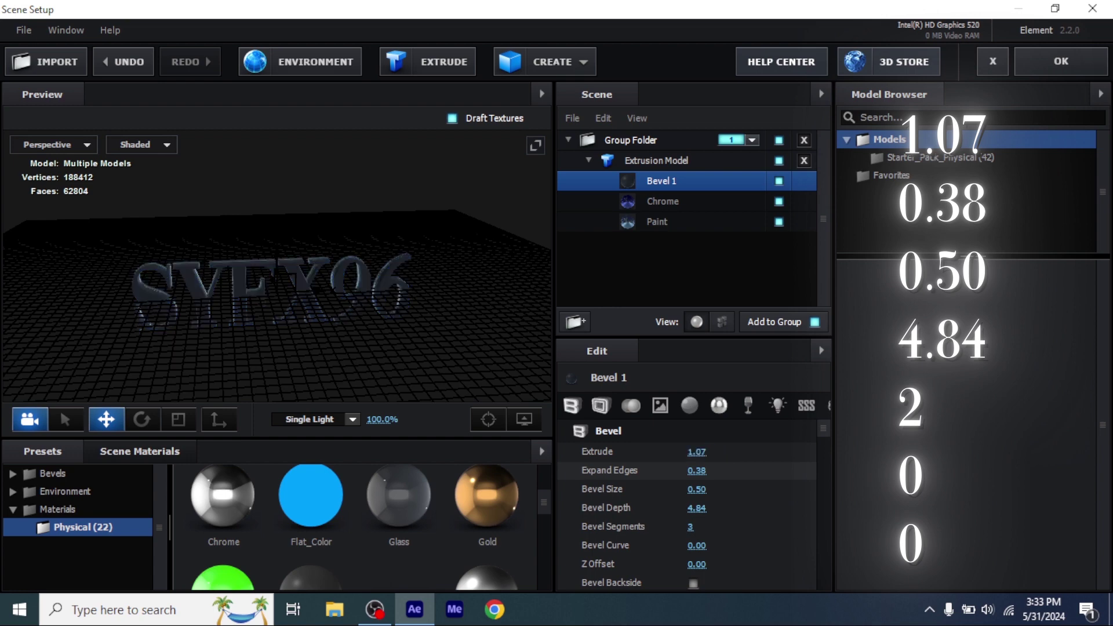
Set Bevel 1's Expand Edges 0.38, Bevel Size 0.50, Depth 4.84 and 2 Bevel Segments
click(699, 472)
text(0.)
key(Return)
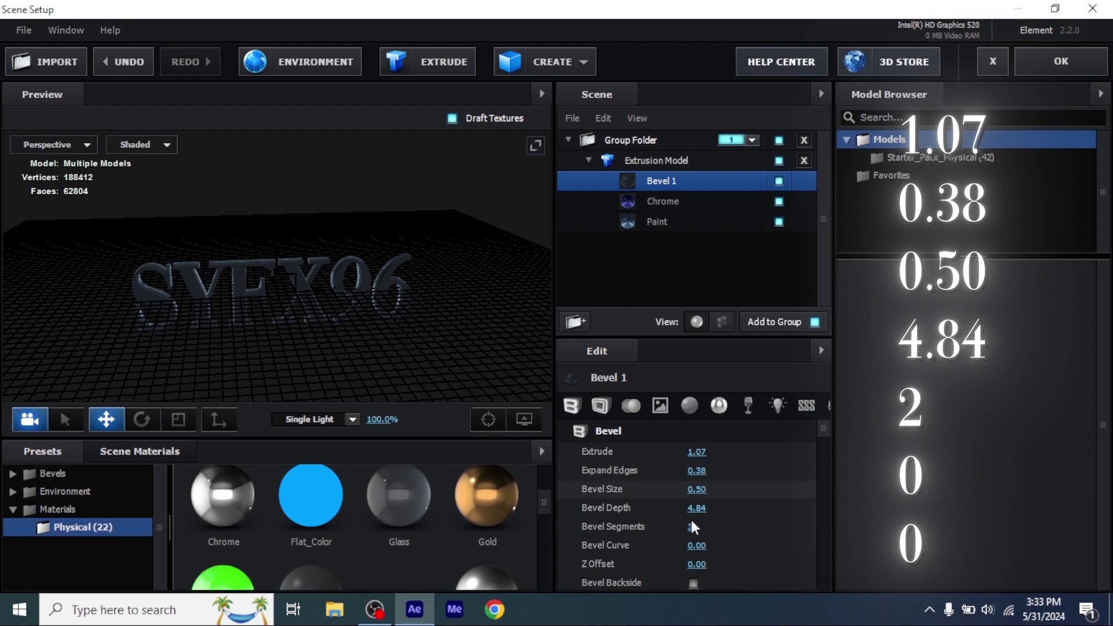
click(699, 490)
text(0.50)
key(Return)
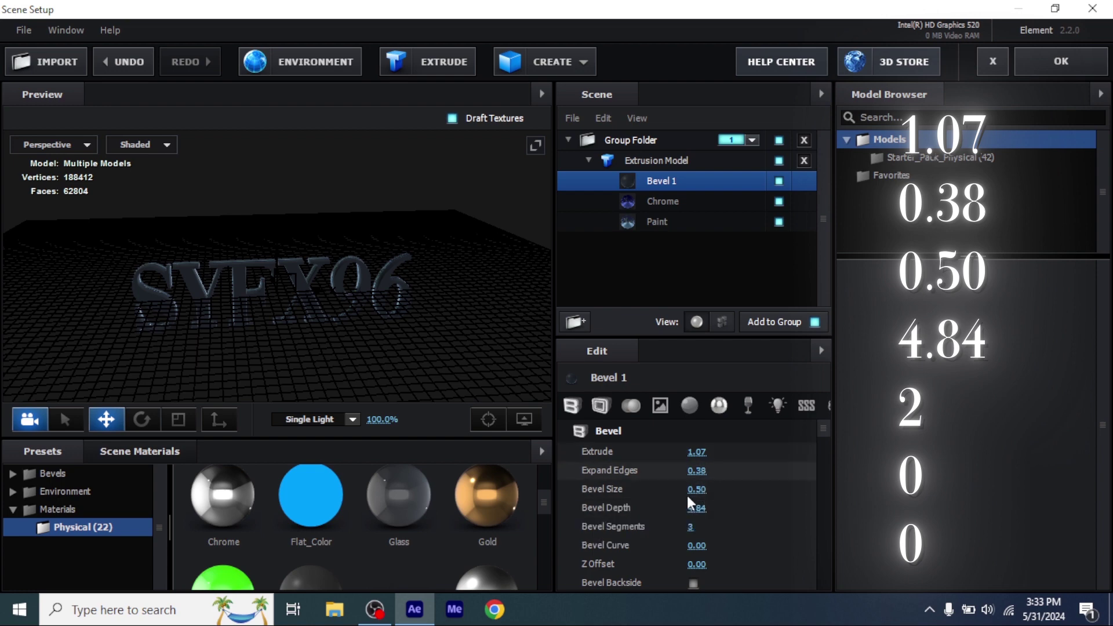
click(696, 509)
text(4)
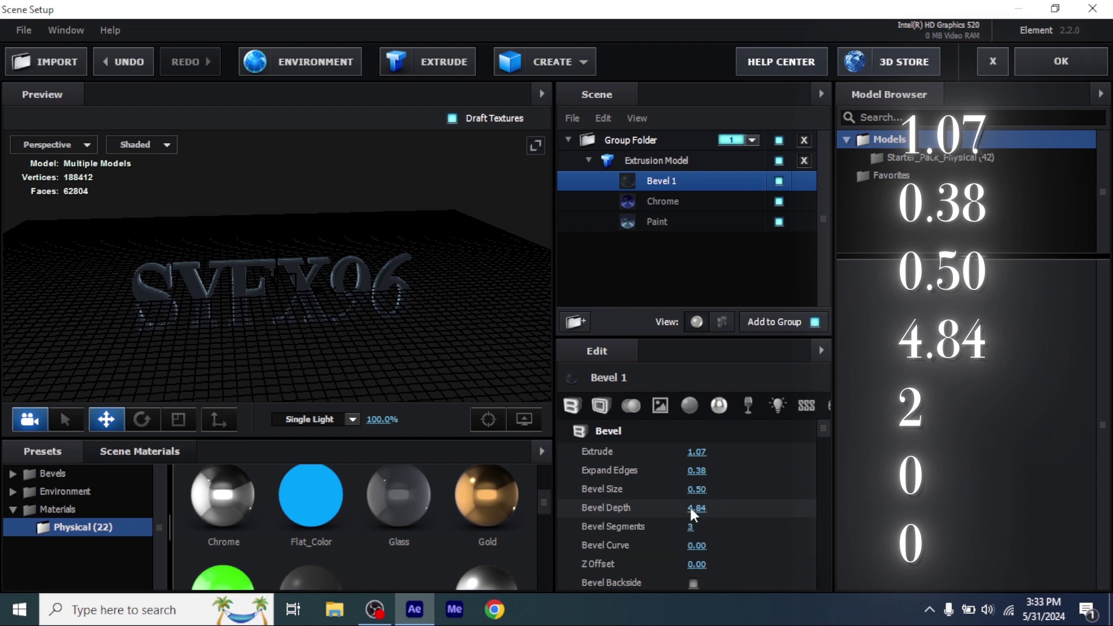
click(690, 526)
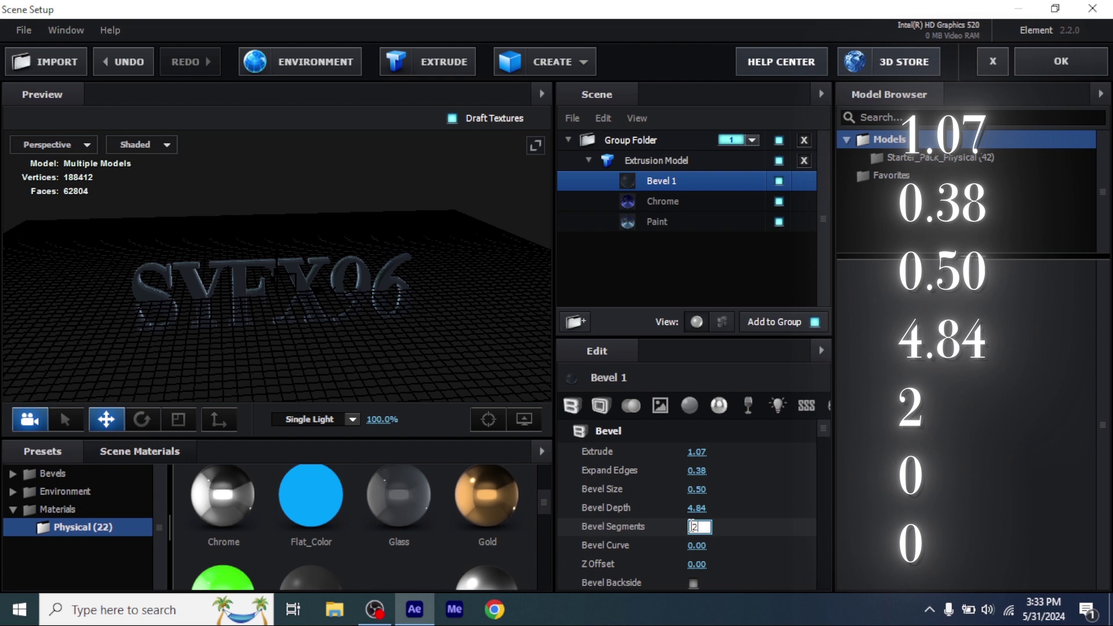
key(Return)
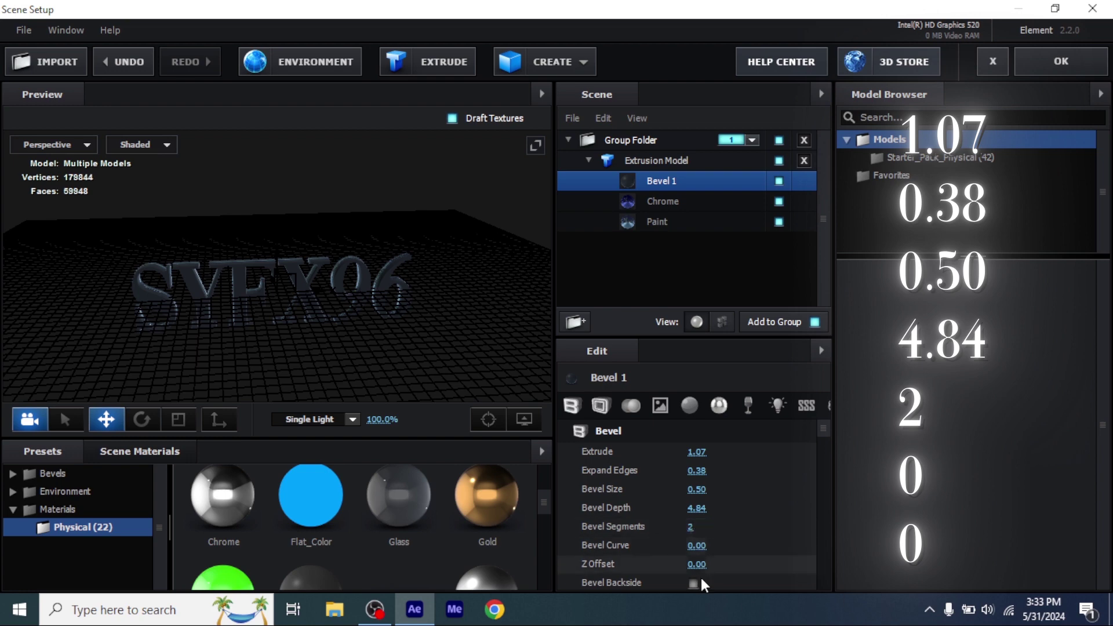
click(670, 199)
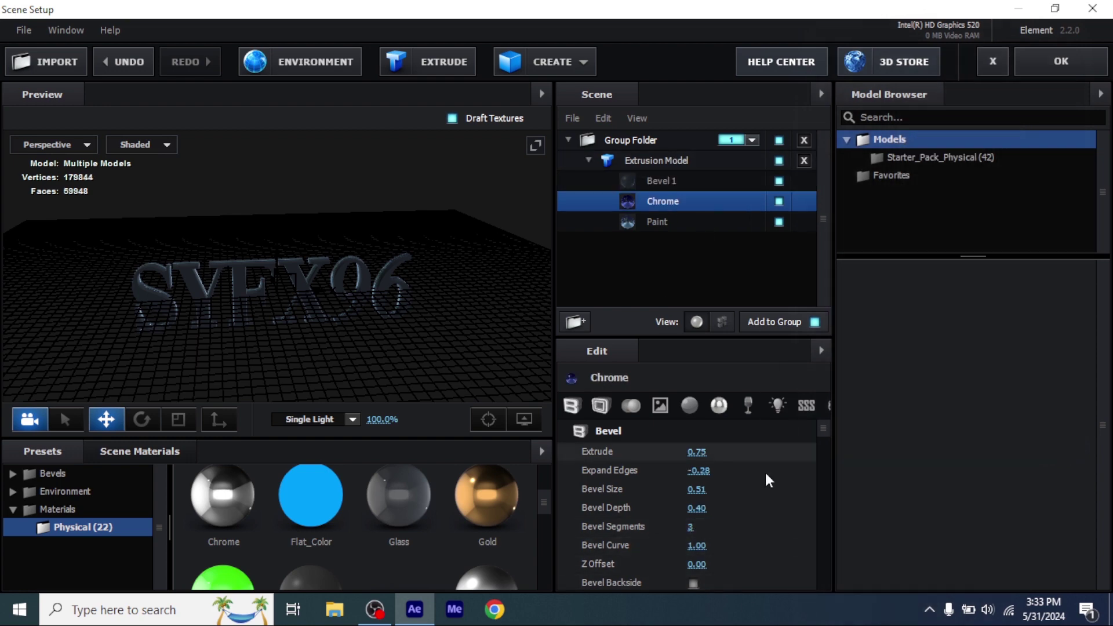
Set Chrome's Extrude to 1.40 and Expand Edges to -0.28
click(702, 451)
text(1.40)
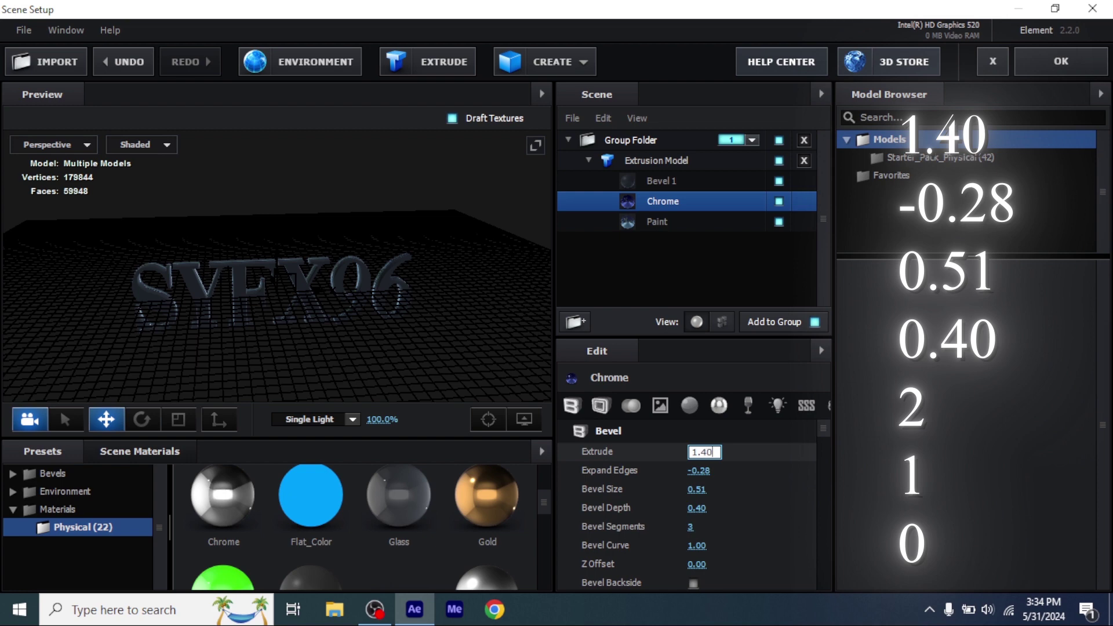
key(Return)
click(699, 471)
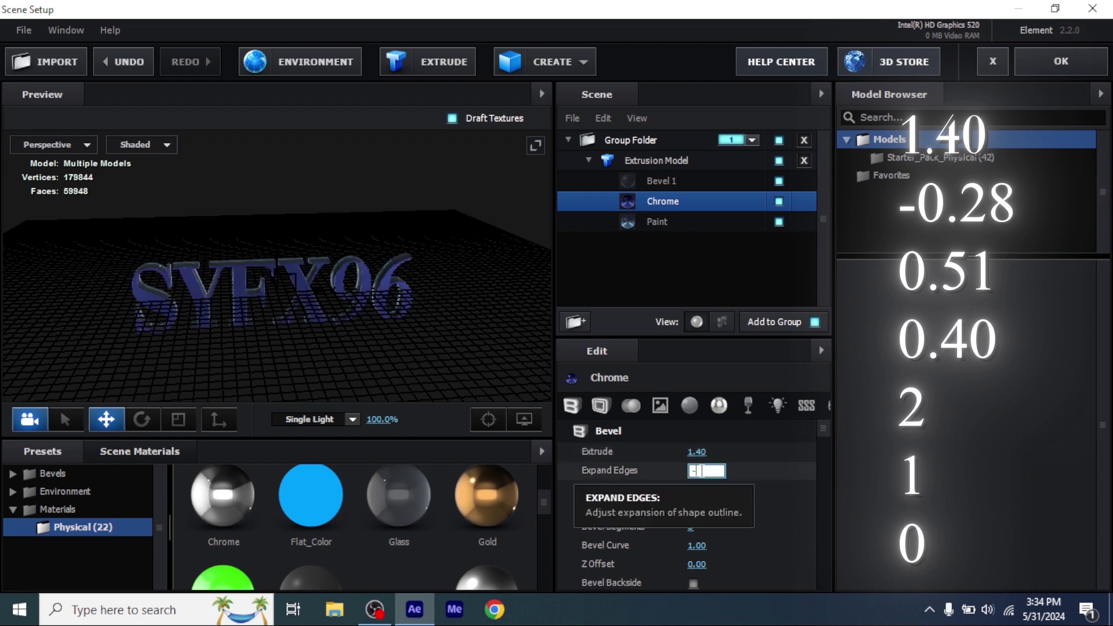
text(-0.28)
key(Return)
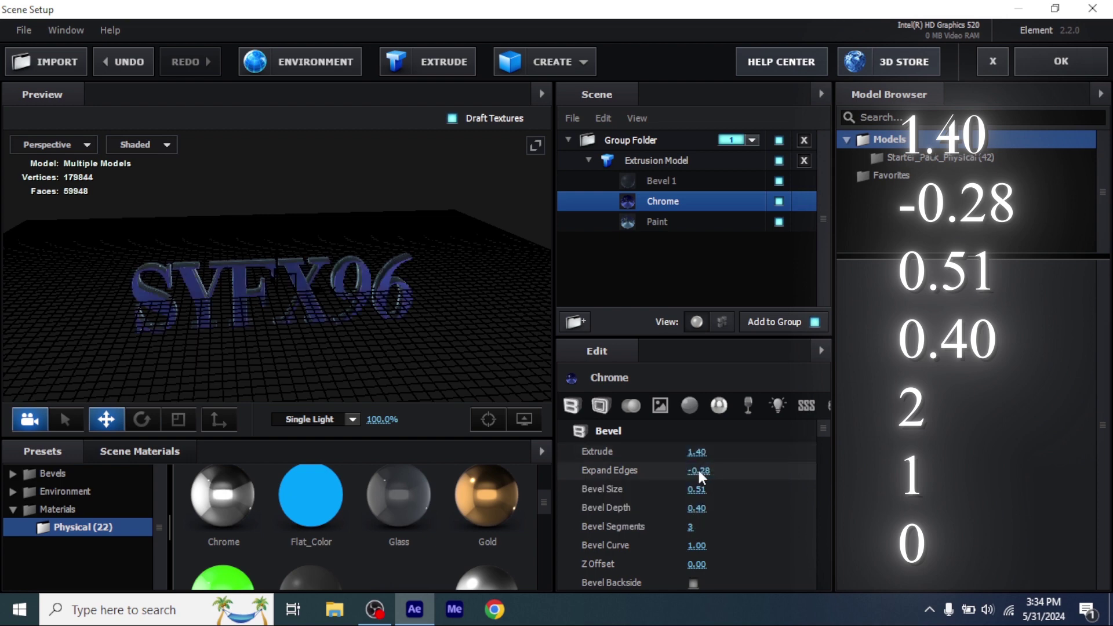
Set Chrome's Bevel Size 0.50, Bevel Depth 0.45 and 2 Bevel Segments
click(698, 488)
text(0.)
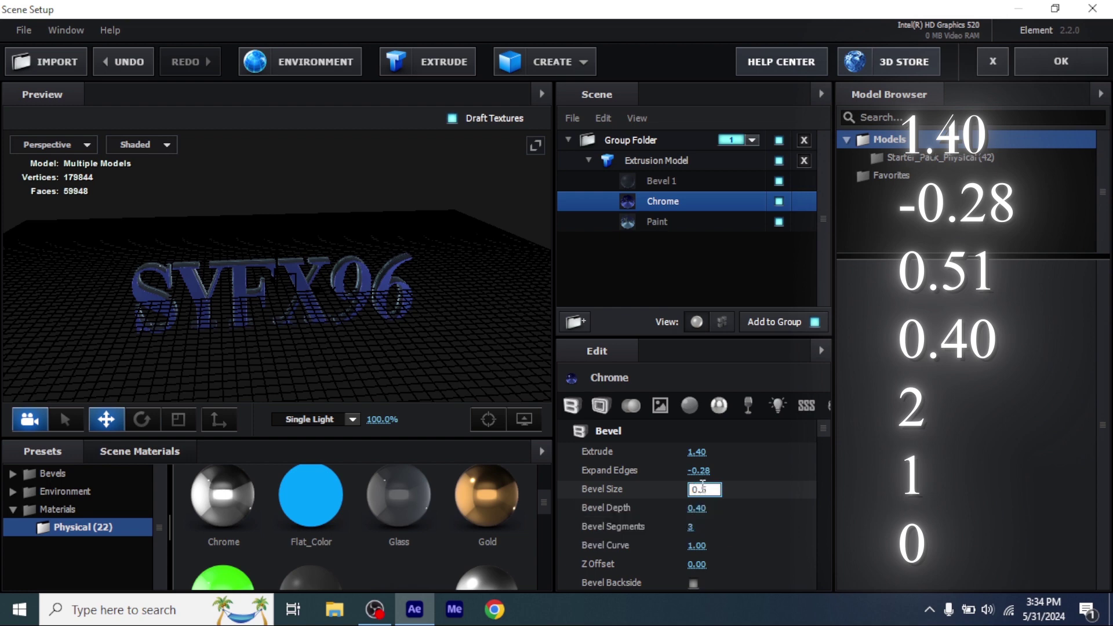
text(50)
key(Return)
click(697, 508)
text(0)
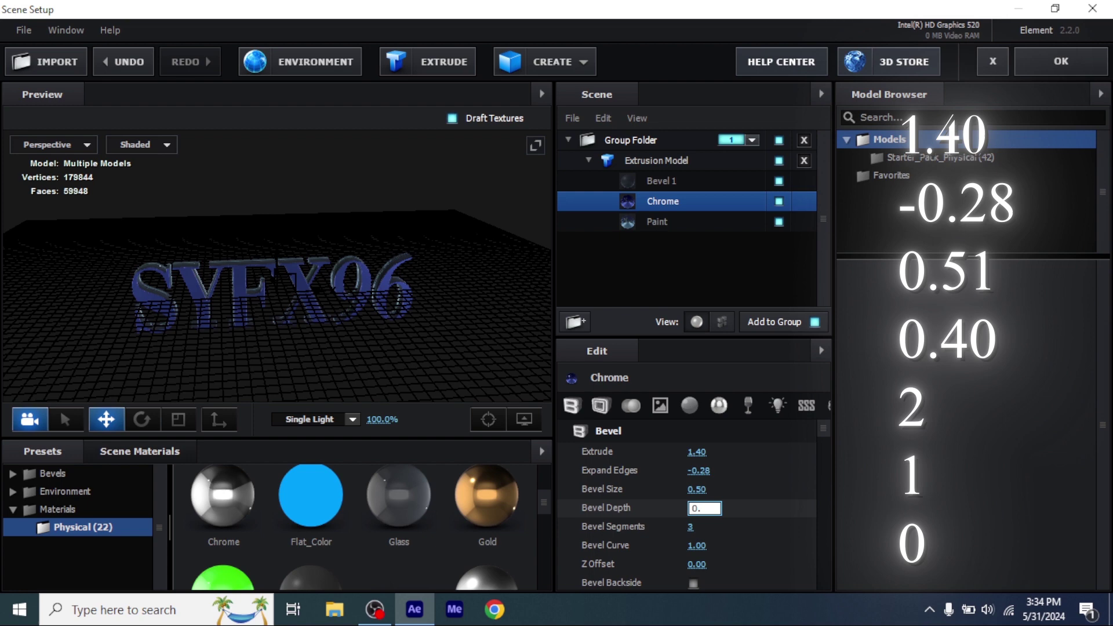
click(688, 527)
text(2)
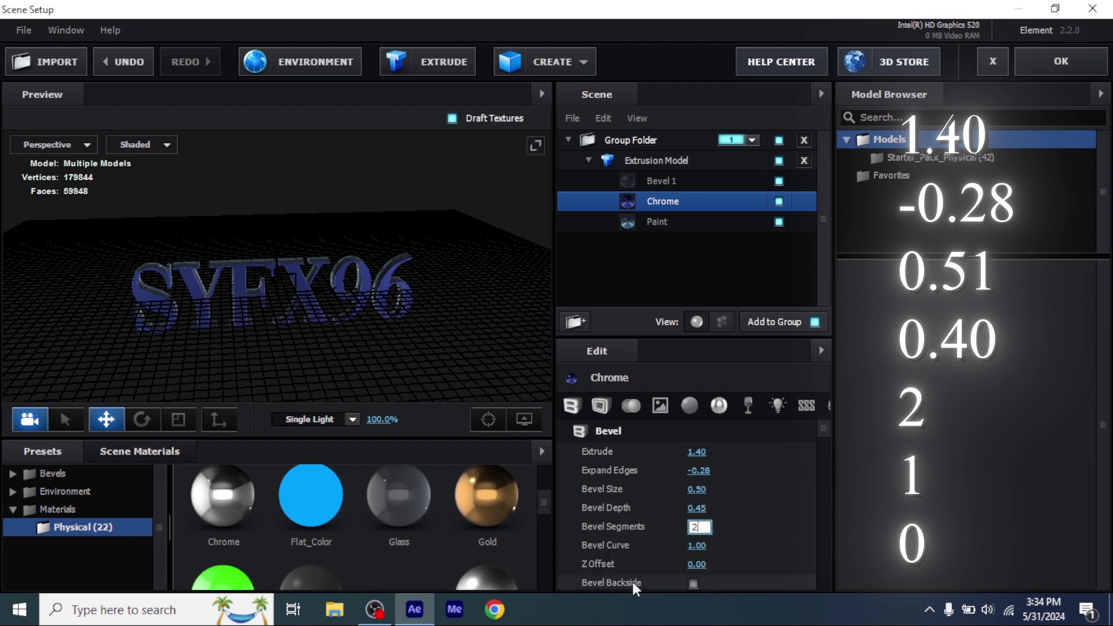
key(Return)
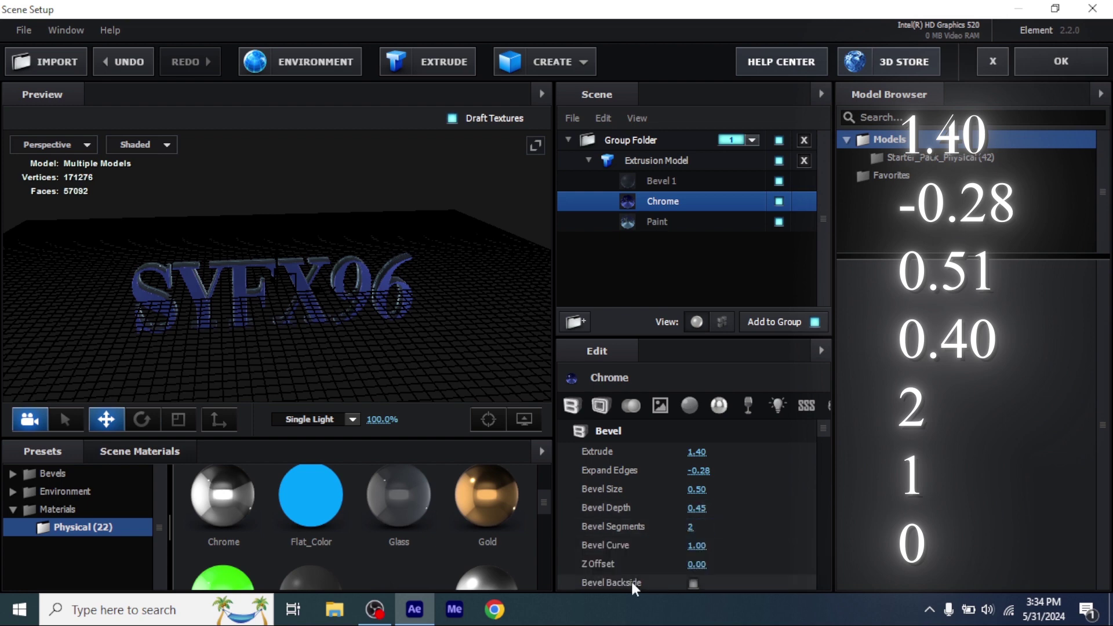
click(694, 545)
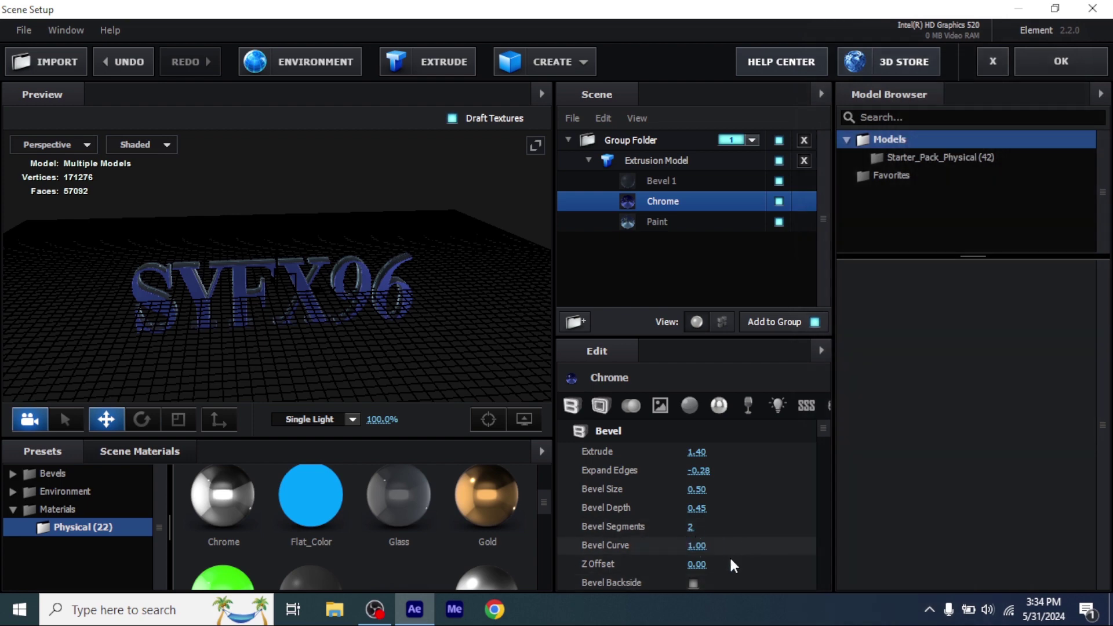
Set the Paint material's Extrude to 0.73 and Expand Edges to 0.6
click(661, 225)
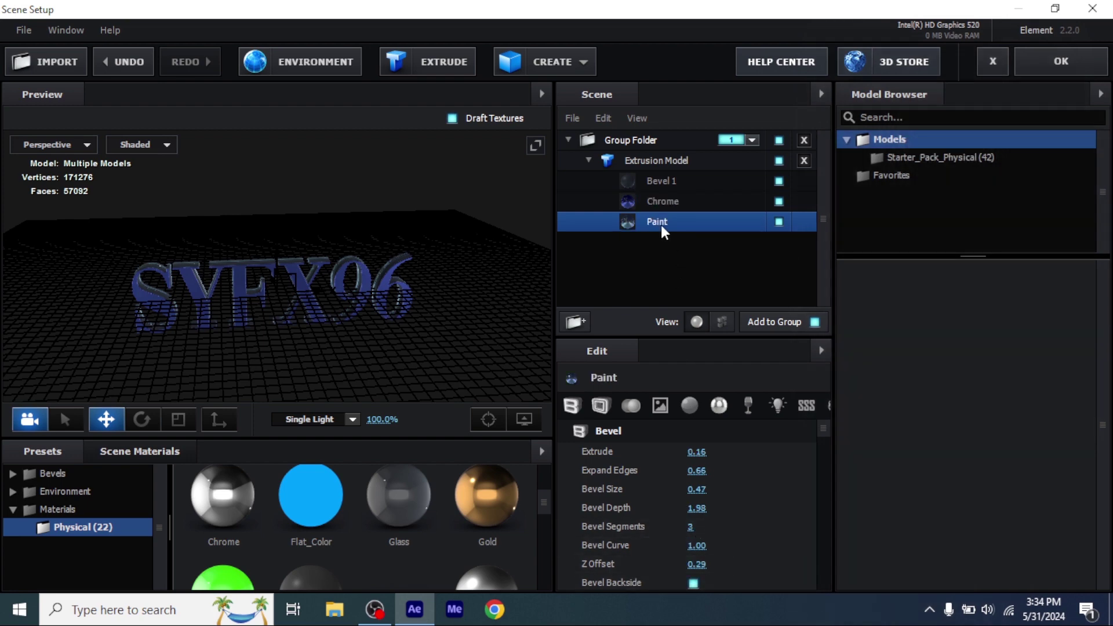
click(696, 451)
text(0.73)
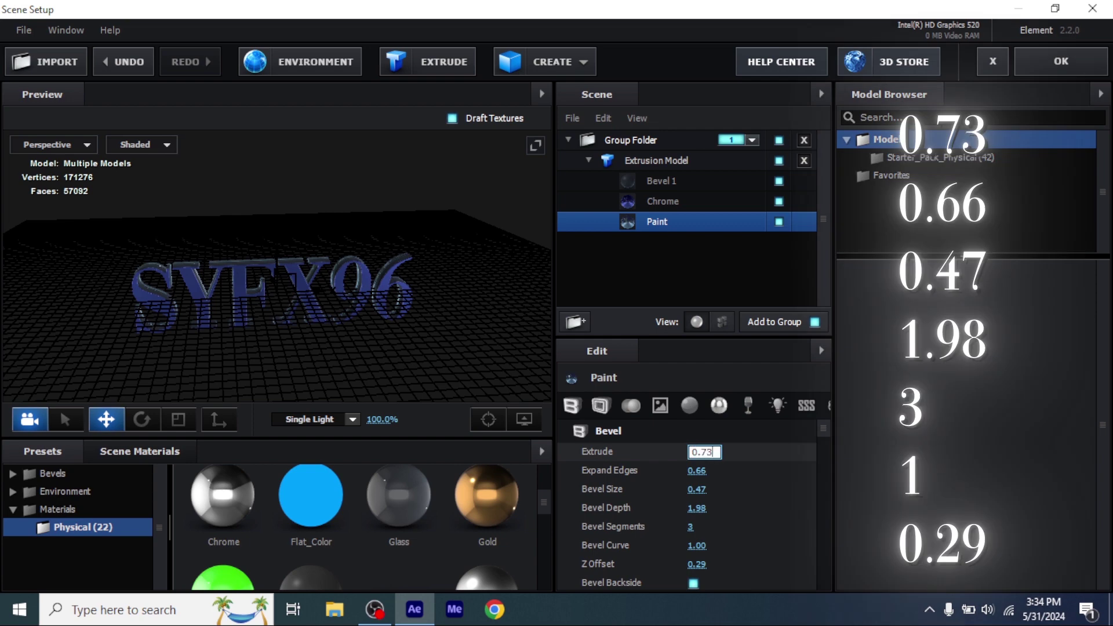
click(696, 472)
text(0)
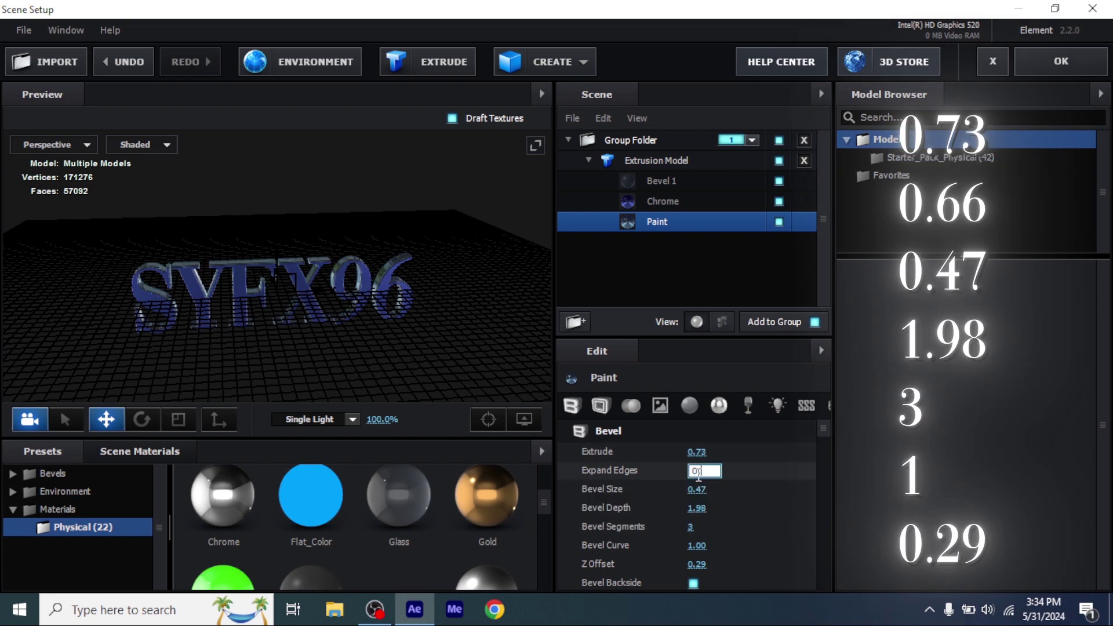
text(.66)
Set Paint's Bevel Size 0.4, Depth 1.98, Z Offset 0.29, then apply the scene
click(697, 489)
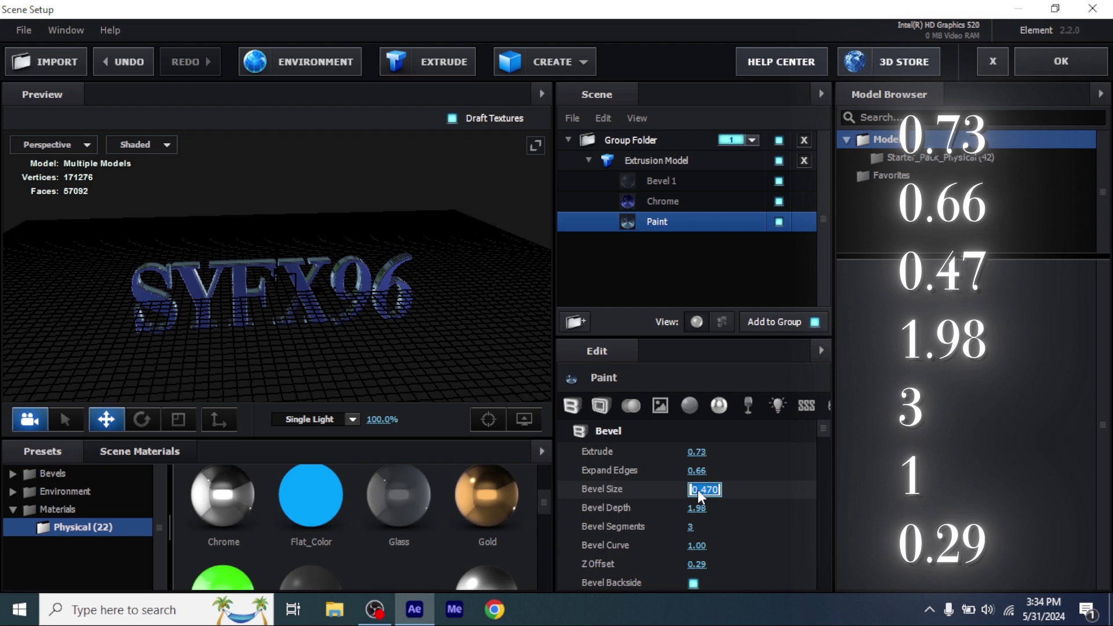
text(0.4)
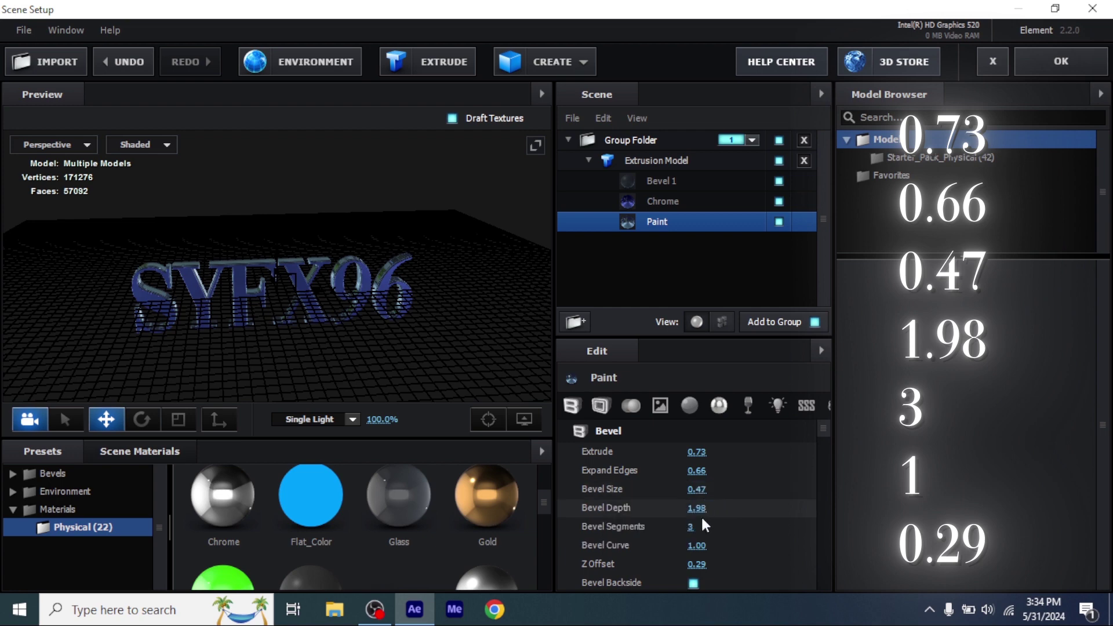
click(696, 513)
text(1.98)
click(703, 564)
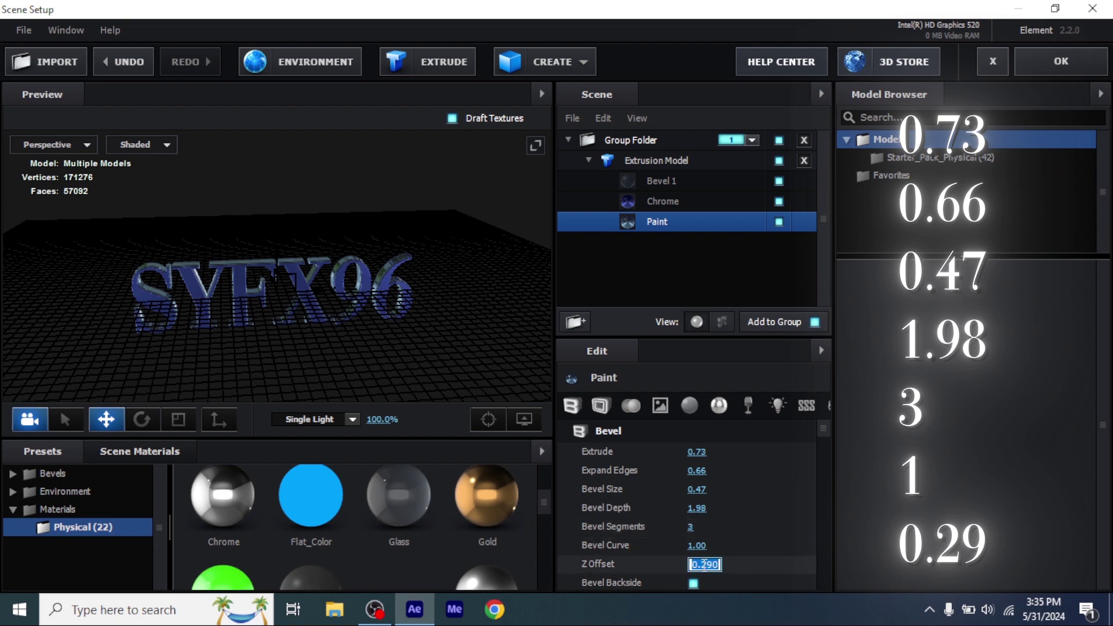
key(Return)
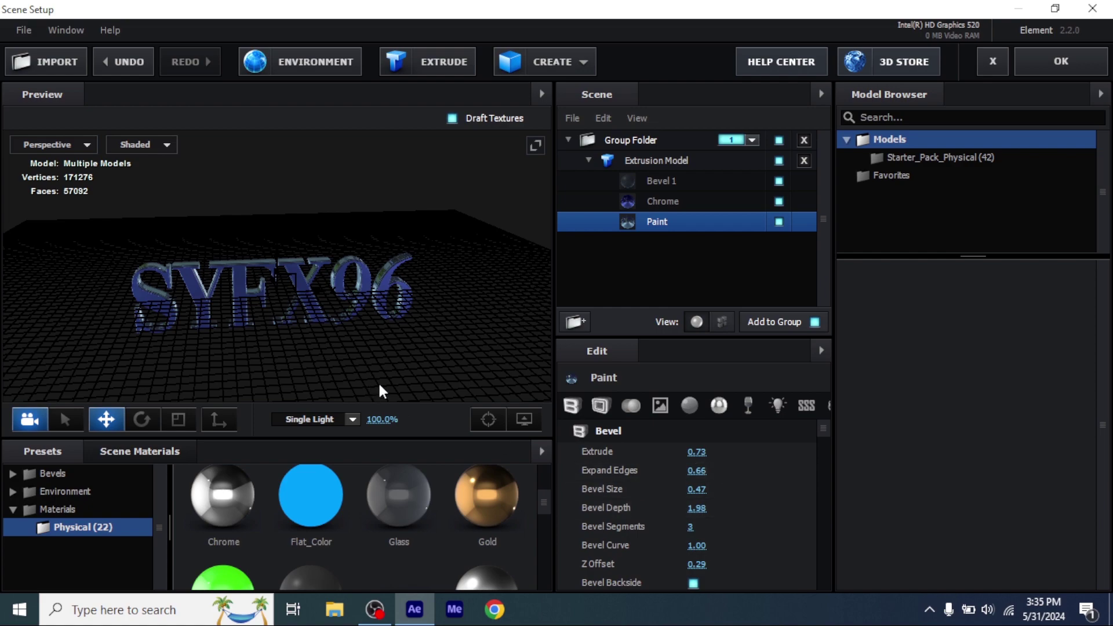
drag(378, 382, 278, 321)
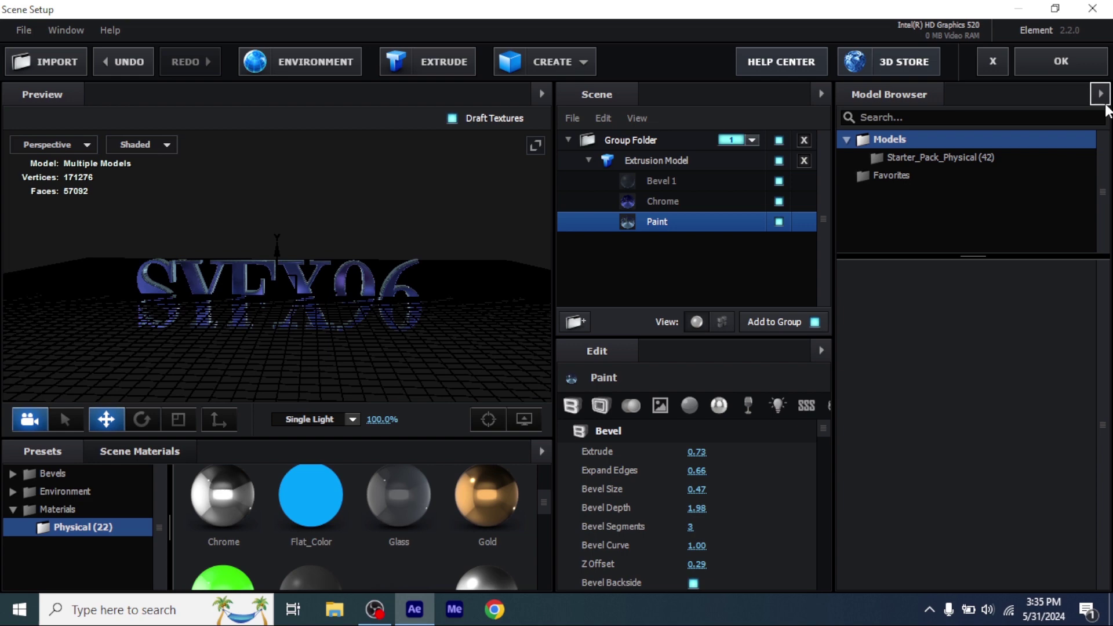
click(1058, 63)
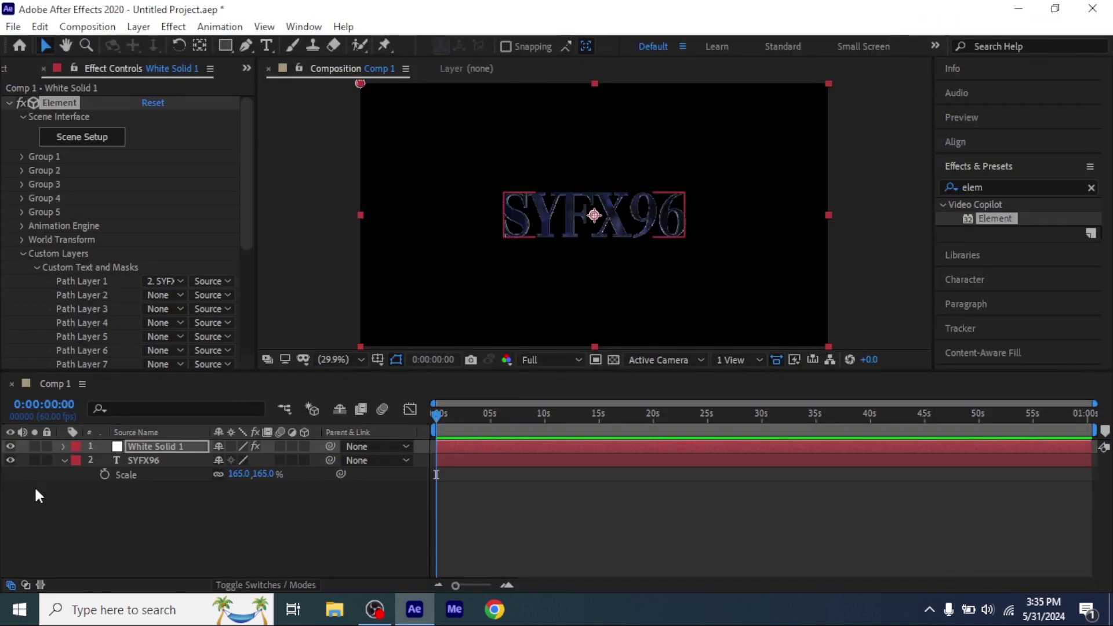
Deselect White Solid 1 and hide the SYFX96 layer's Scale row in the timeline
click(154, 516)
click(94, 474)
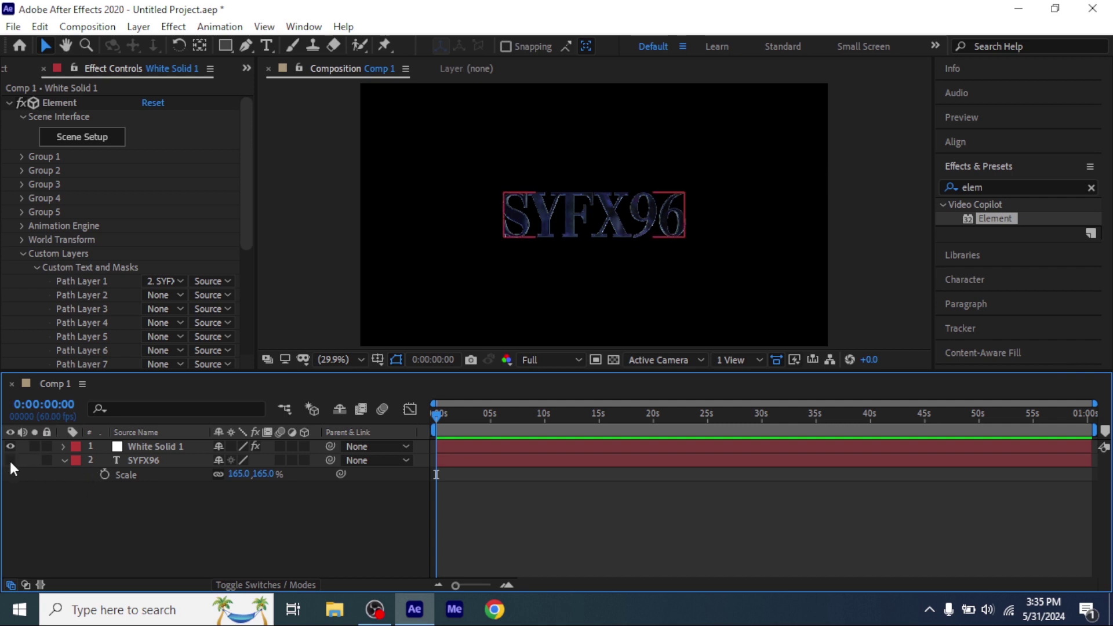
click(260, 563)
key(s)
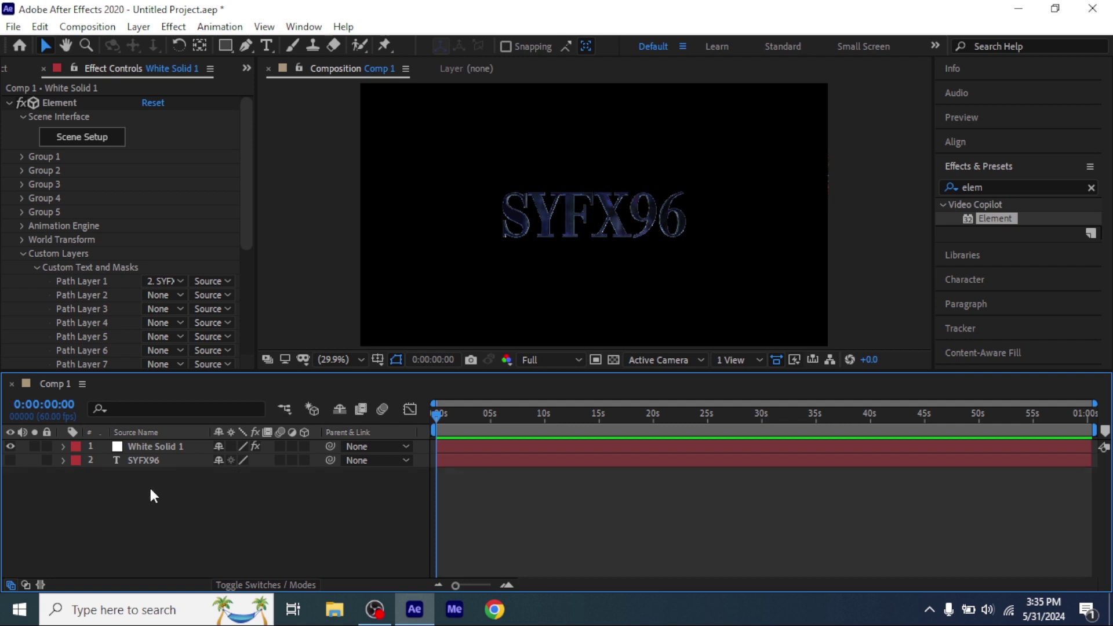
Set Group 1's Particle Replicator Position Z to -870 so the SYFX96 text looks larger
click(26, 255)
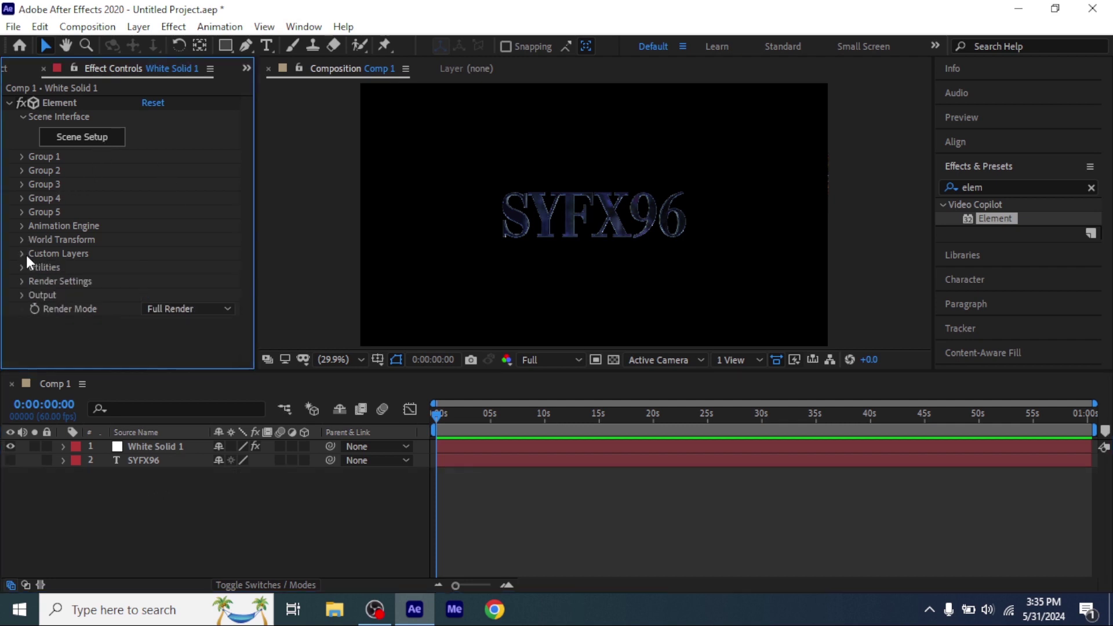
click(22, 157)
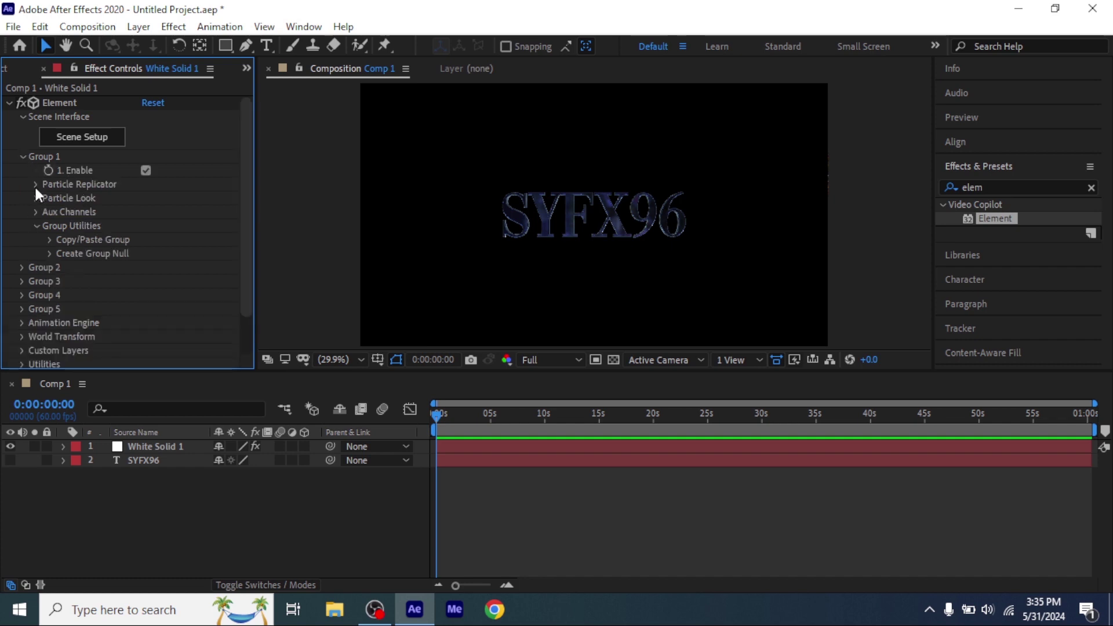
click(35, 184)
drag(152, 239, 92, 252)
Lower the viewer preview resolution to Quarter and collapse Particle Replicator
click(523, 488)
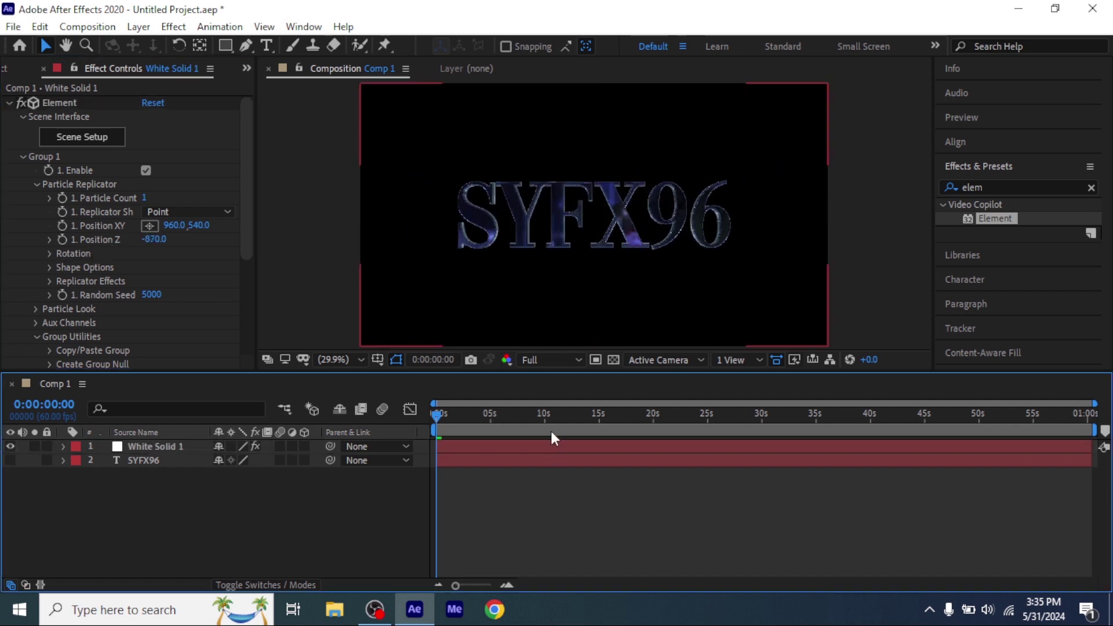
click(543, 358)
click(554, 449)
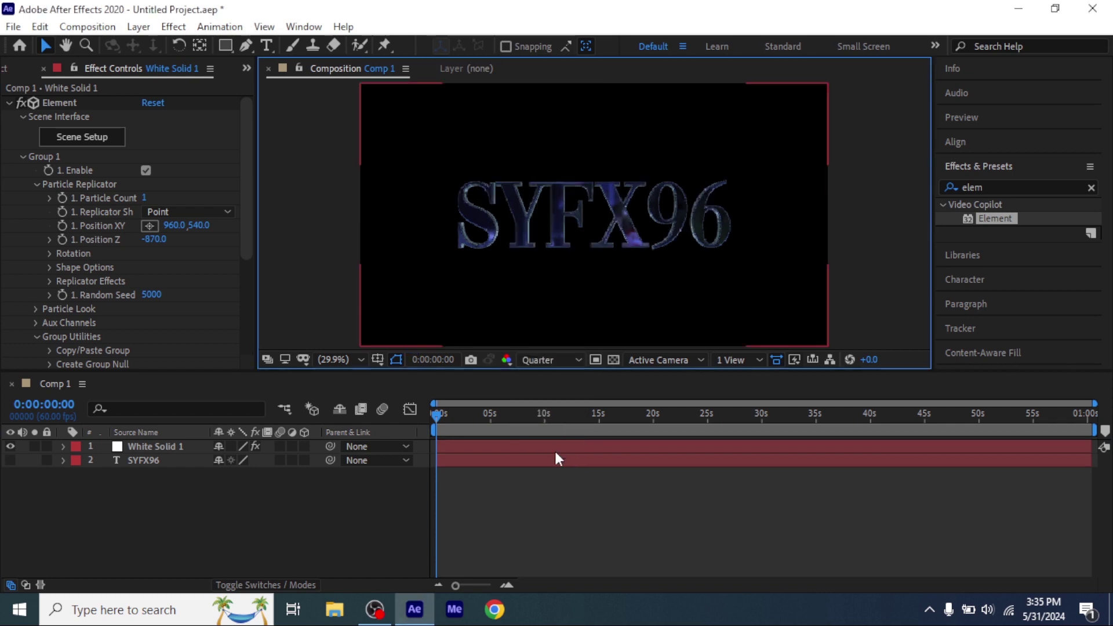
click(537, 518)
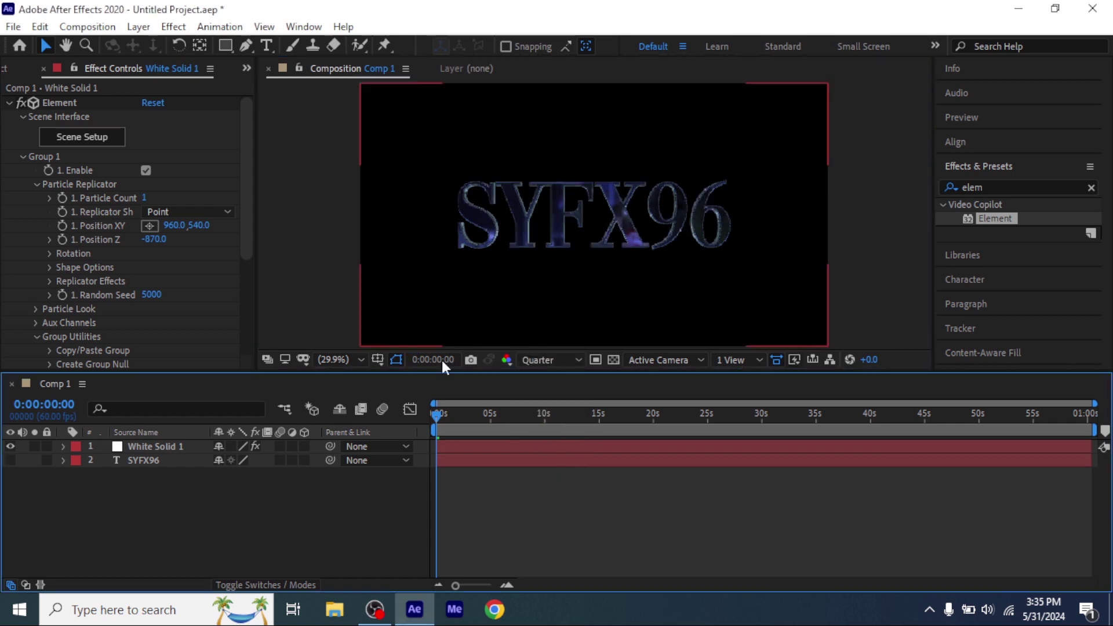
click(35, 184)
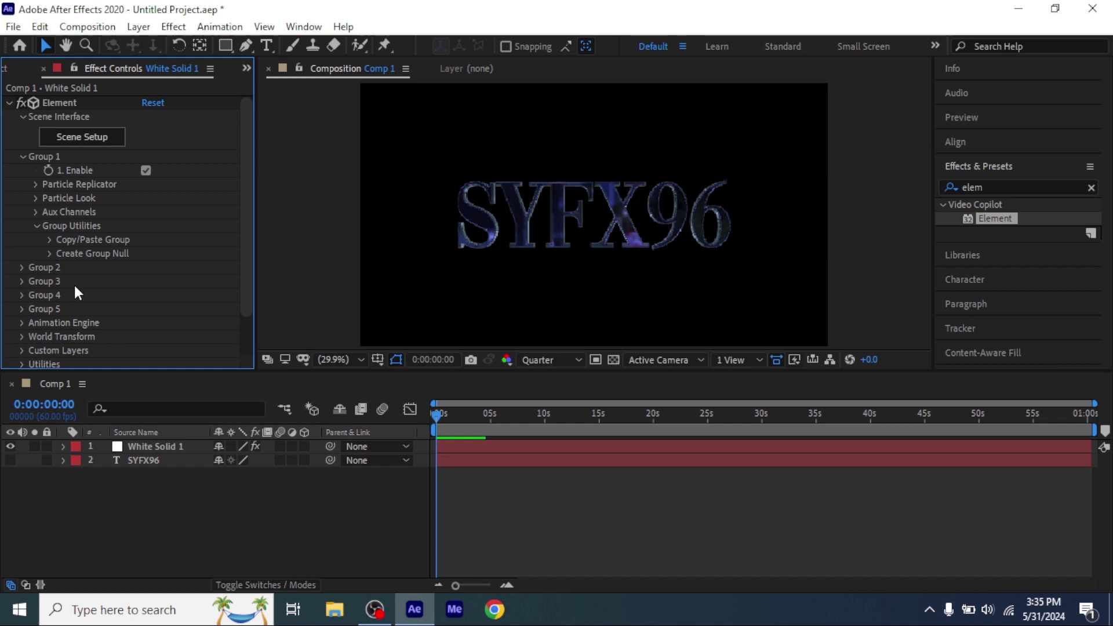
Expand Group 1's Particle Look > Multi-Object and tick Enable Multi-Object
click(36, 198)
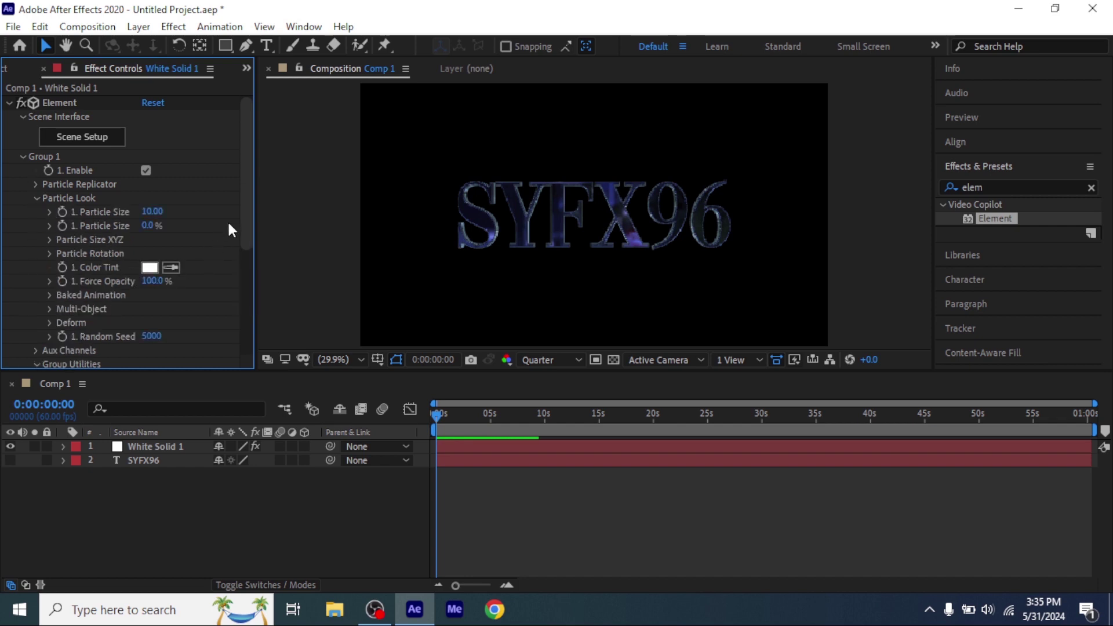
drag(245, 214, 248, 245)
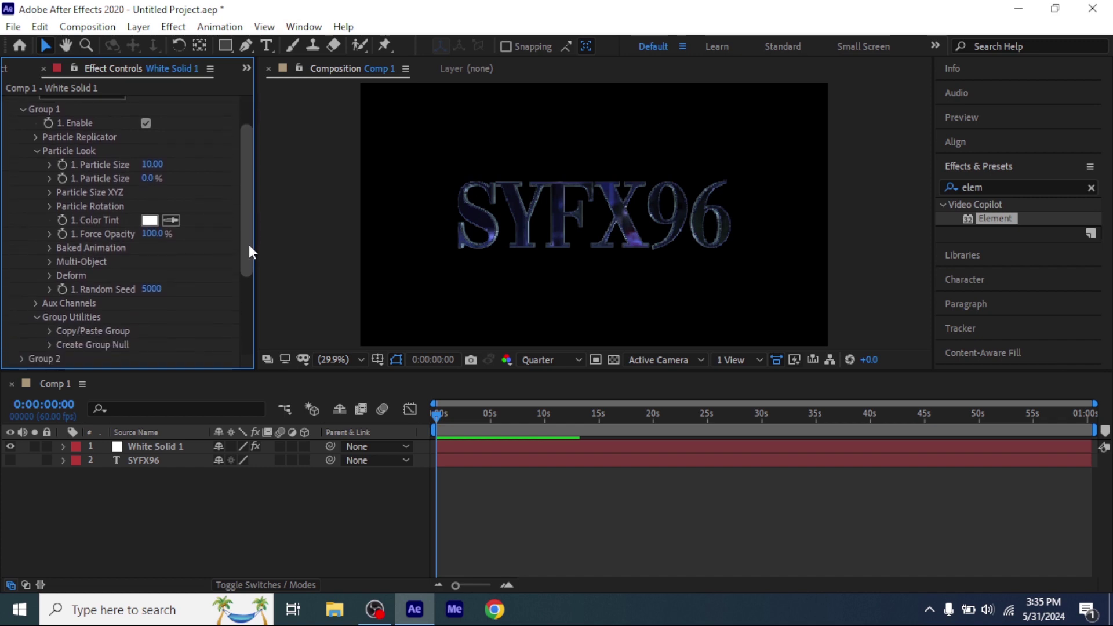
click(50, 261)
click(146, 276)
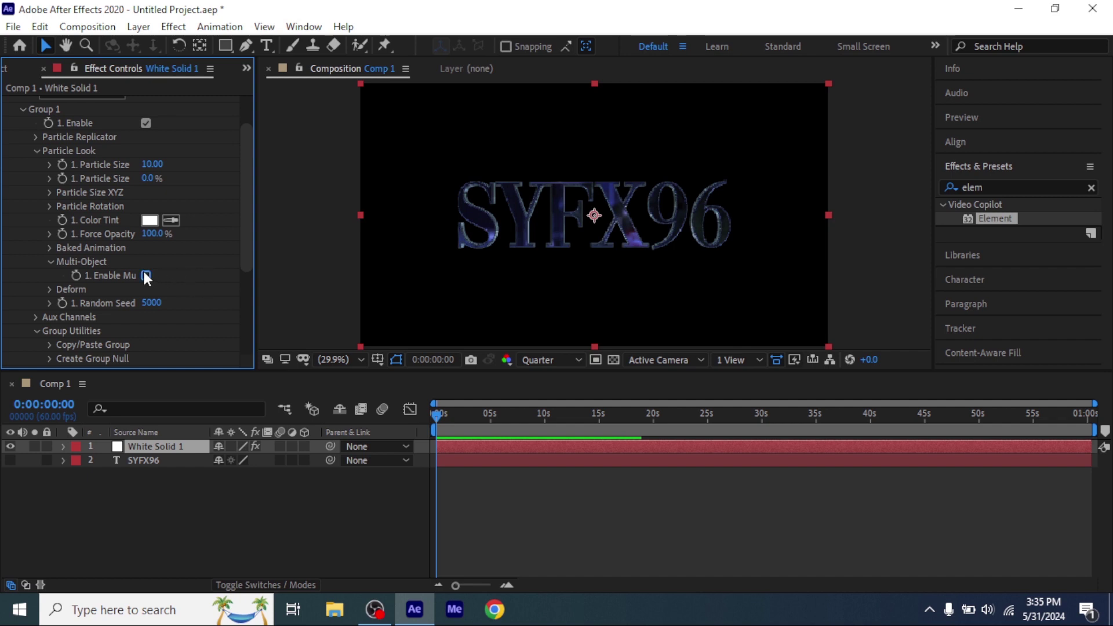
click(146, 276)
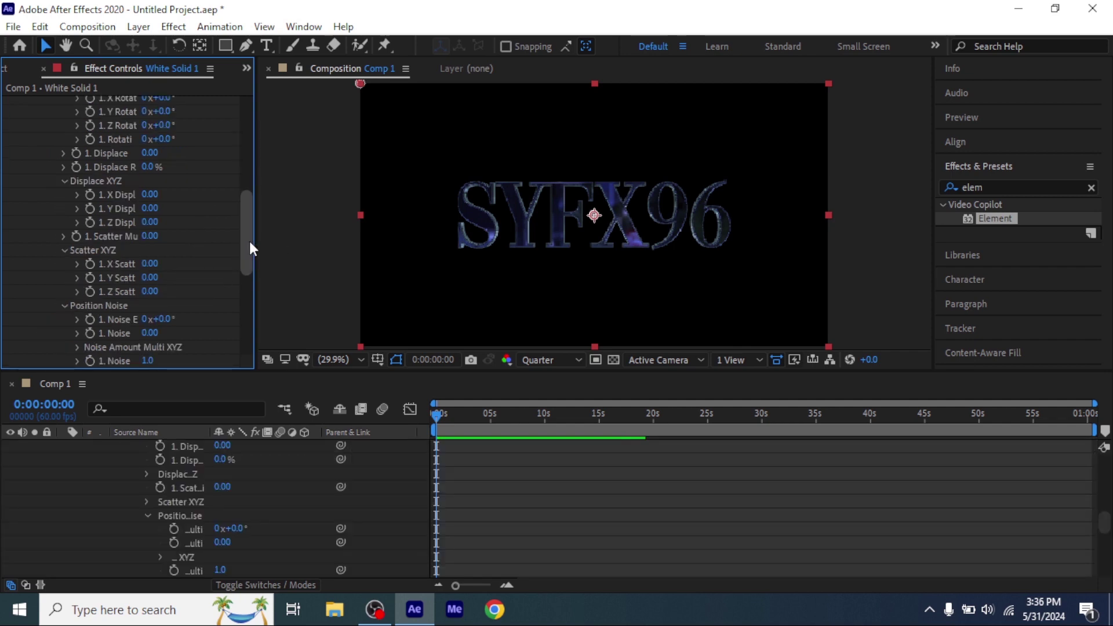
Zoom the timeline to the first 8 seconds and keyframe Multi-Object X Rotation and Displace at 0:00
drag(250, 248, 247, 210)
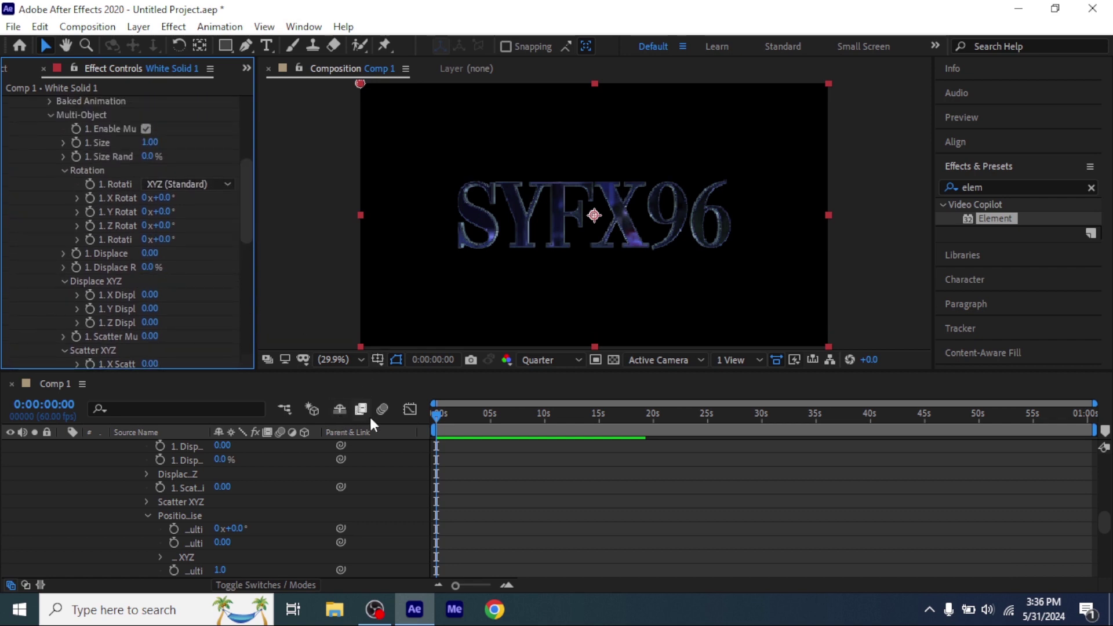
drag(470, 584, 485, 585)
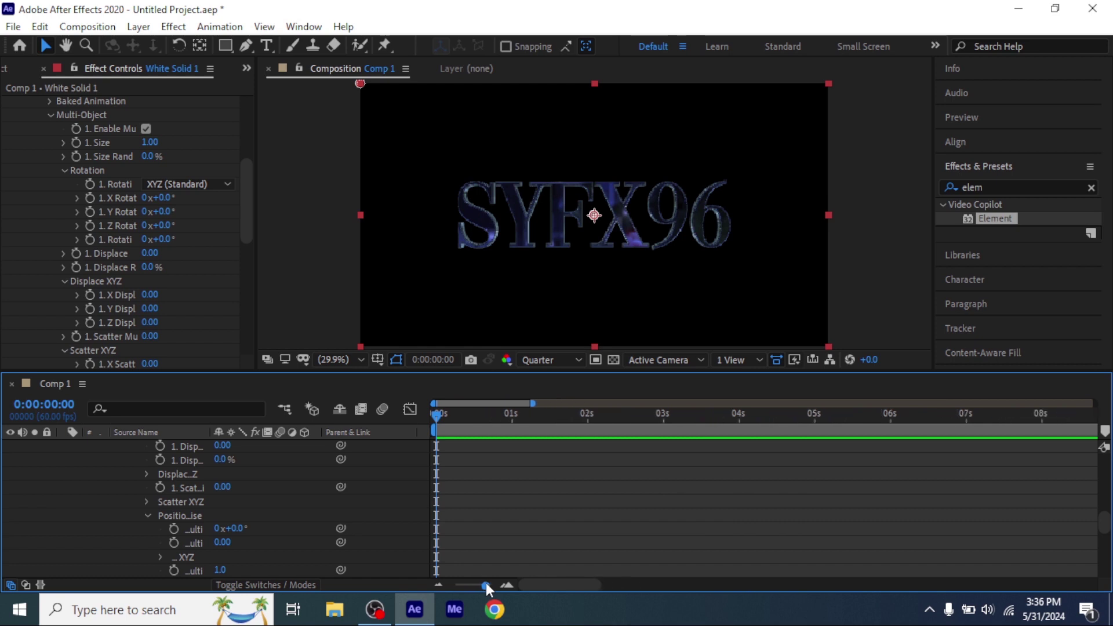
click(90, 197)
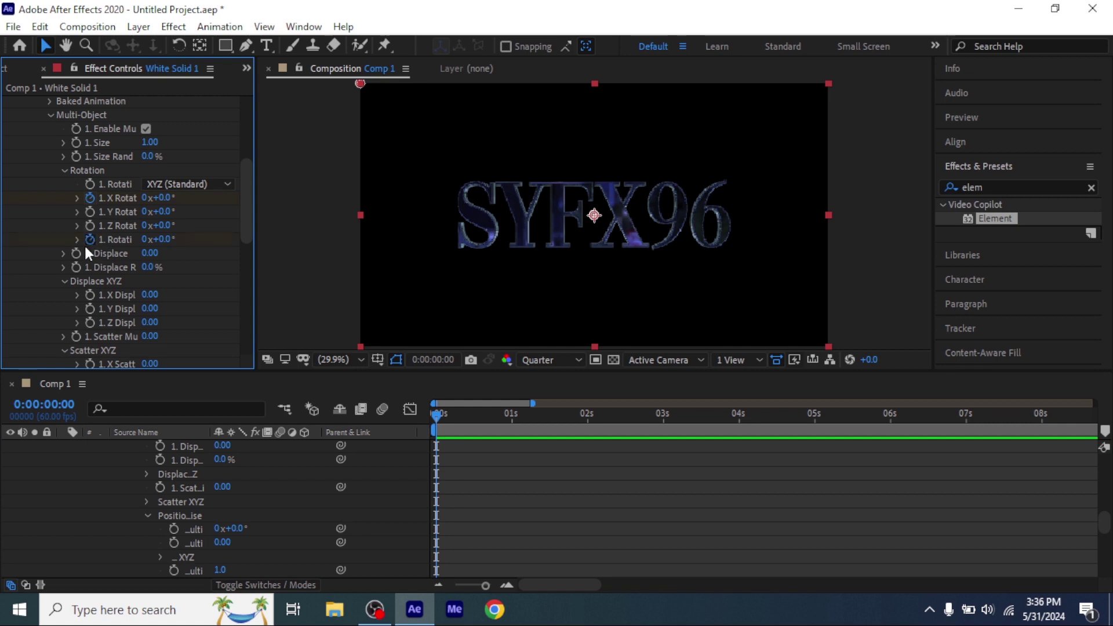
click(75, 255)
Show only keyframed properties with U and set the starting X Rotation to -10°
click(578, 475)
key(u)
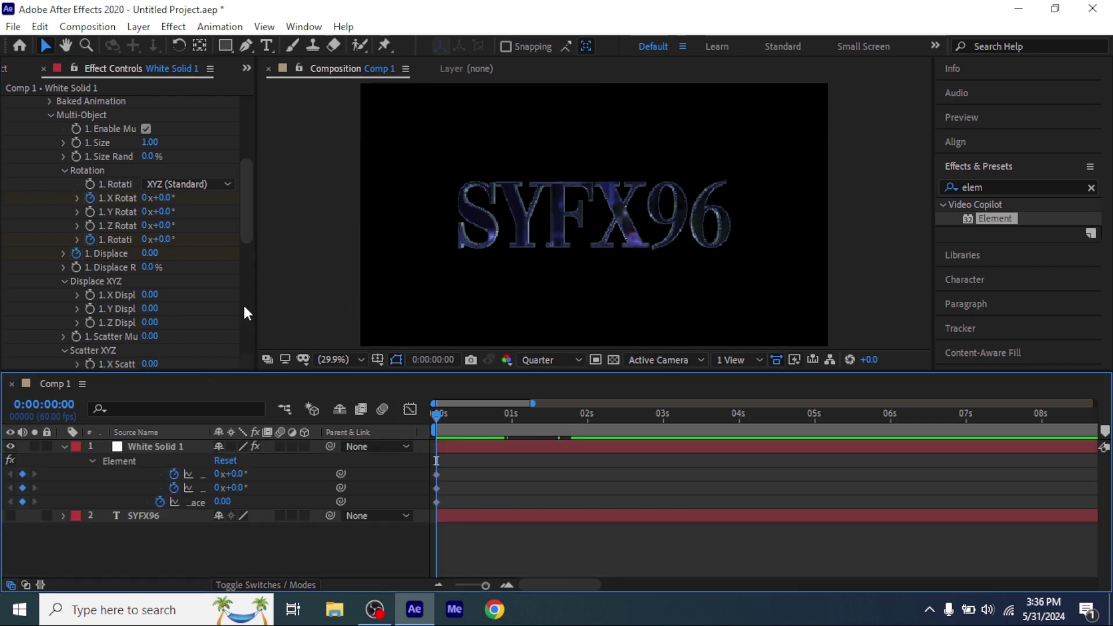
click(436, 474)
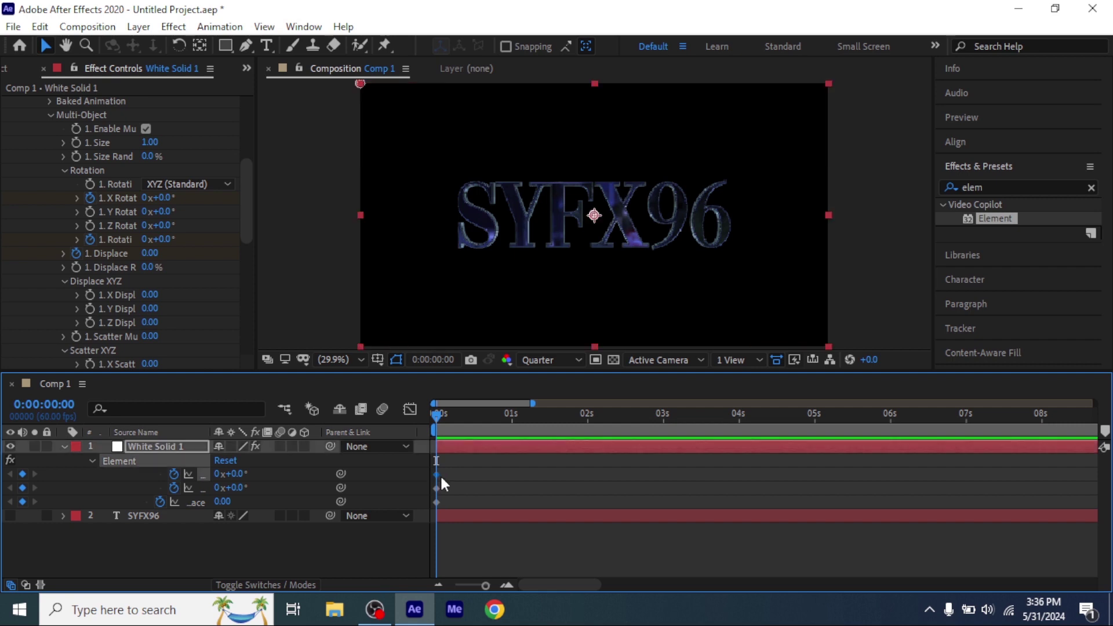
click(165, 197)
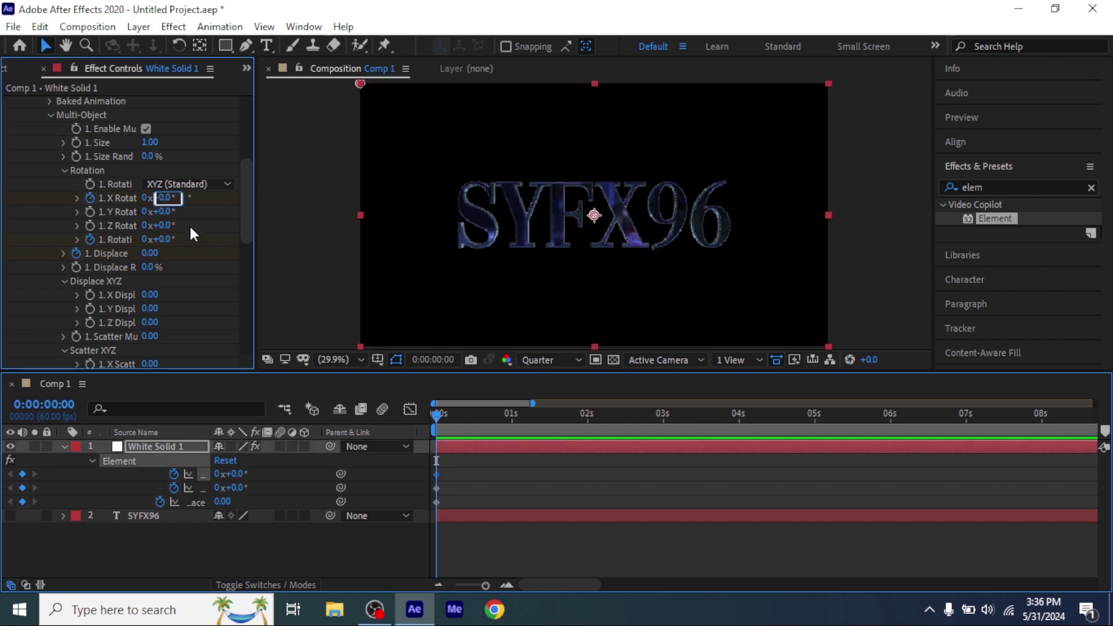
text(-10)
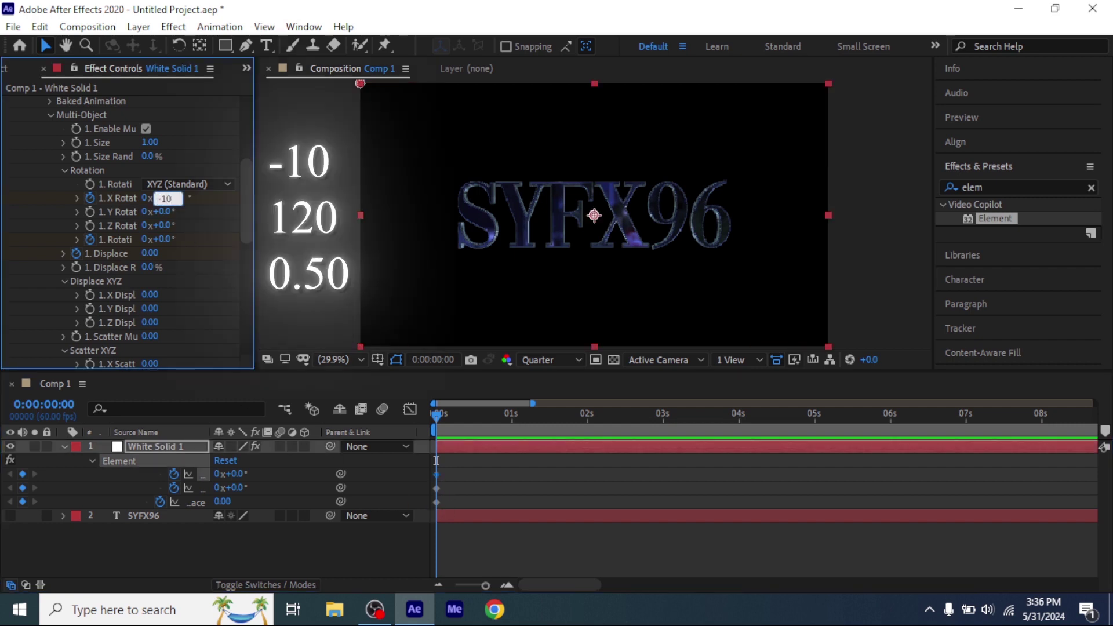
key(Return)
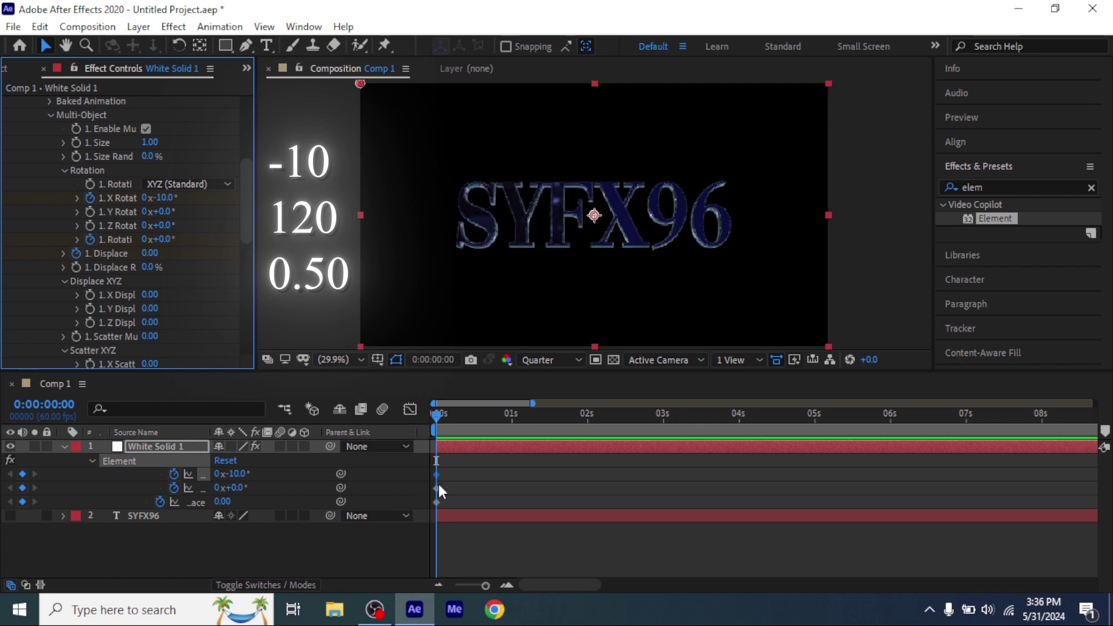
Set the starting Z Rotation to 120° and Displace to 0.50, then go to 0:00:01:56
click(436, 488)
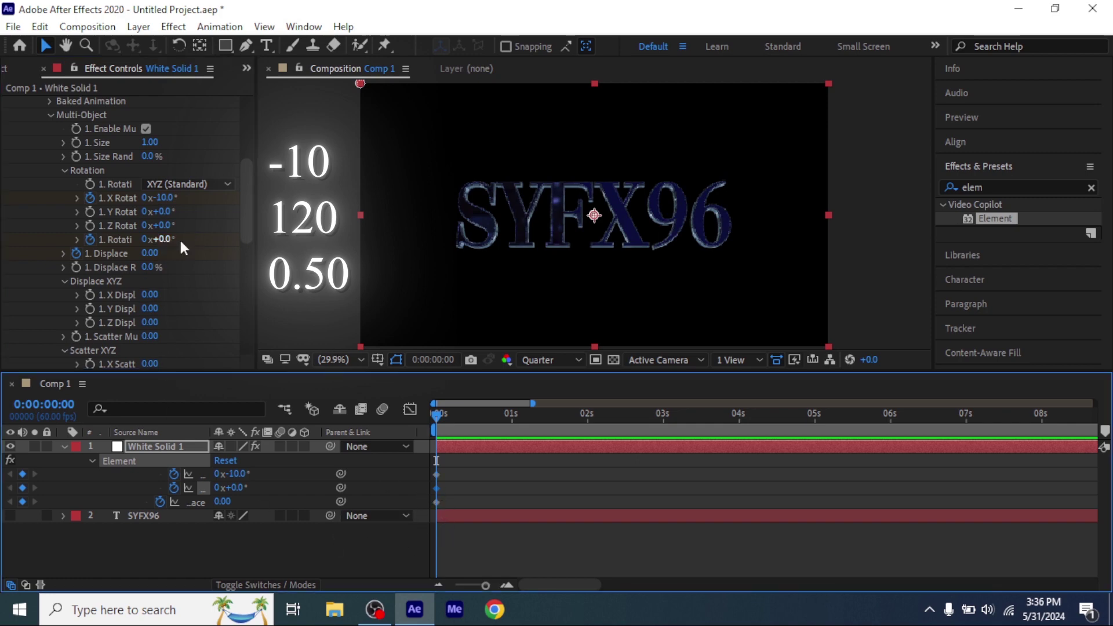
drag(170, 246, 262, 235)
text(2)
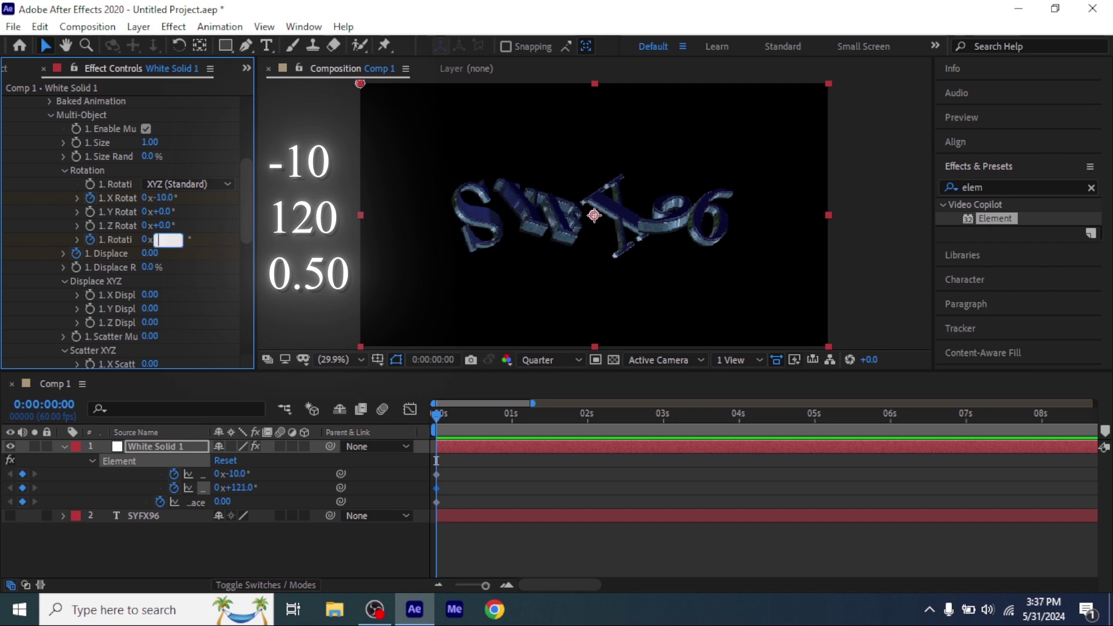
text(120)
key(Return)
drag(153, 258, 192, 254)
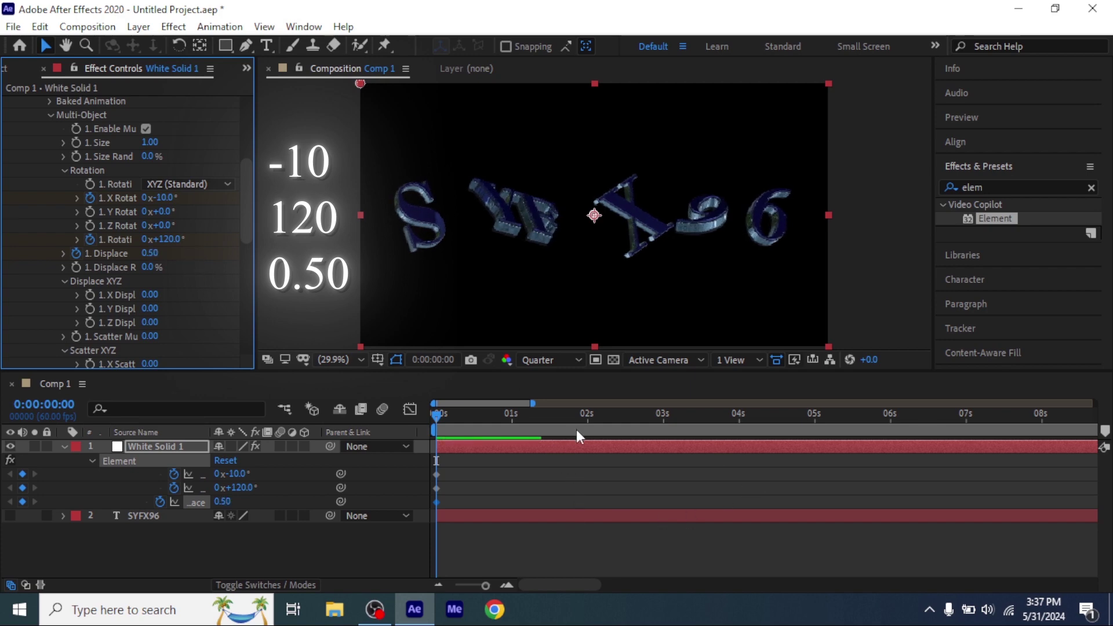
drag(570, 417, 583, 416)
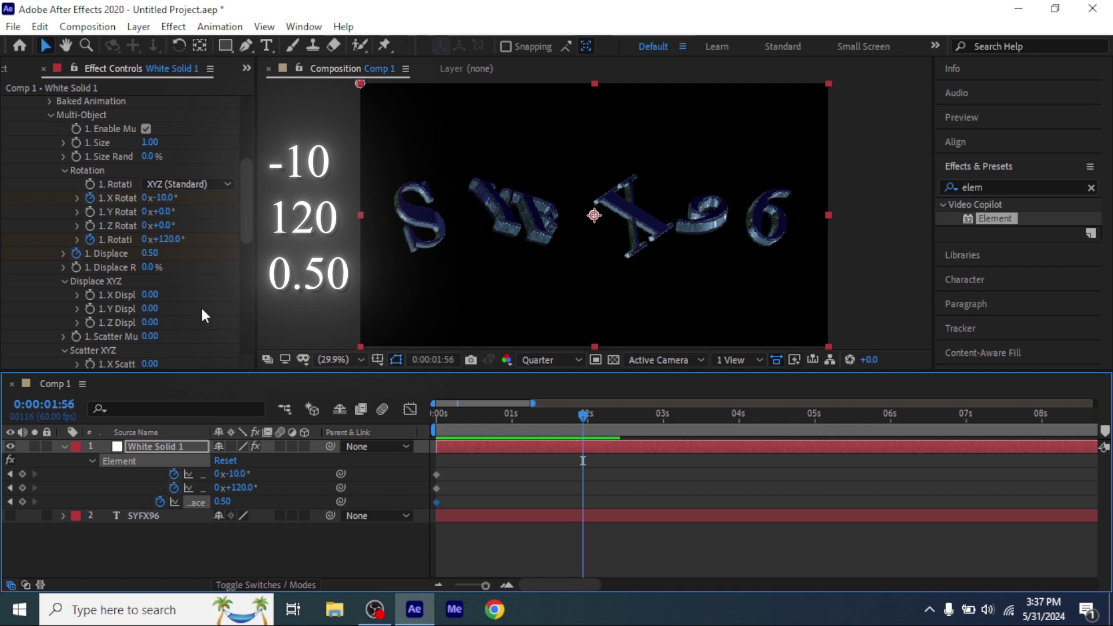
Keyframe Displace, Z Rotation and X Rotation all to 0 at 0:00:01:56
click(152, 254)
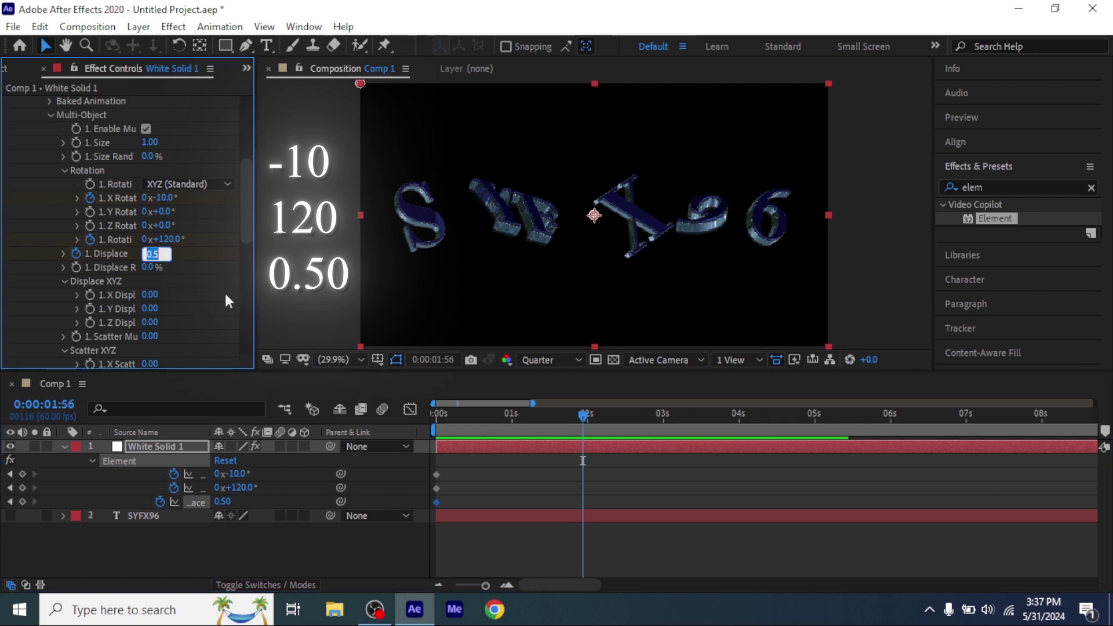
text(0)
key(Return)
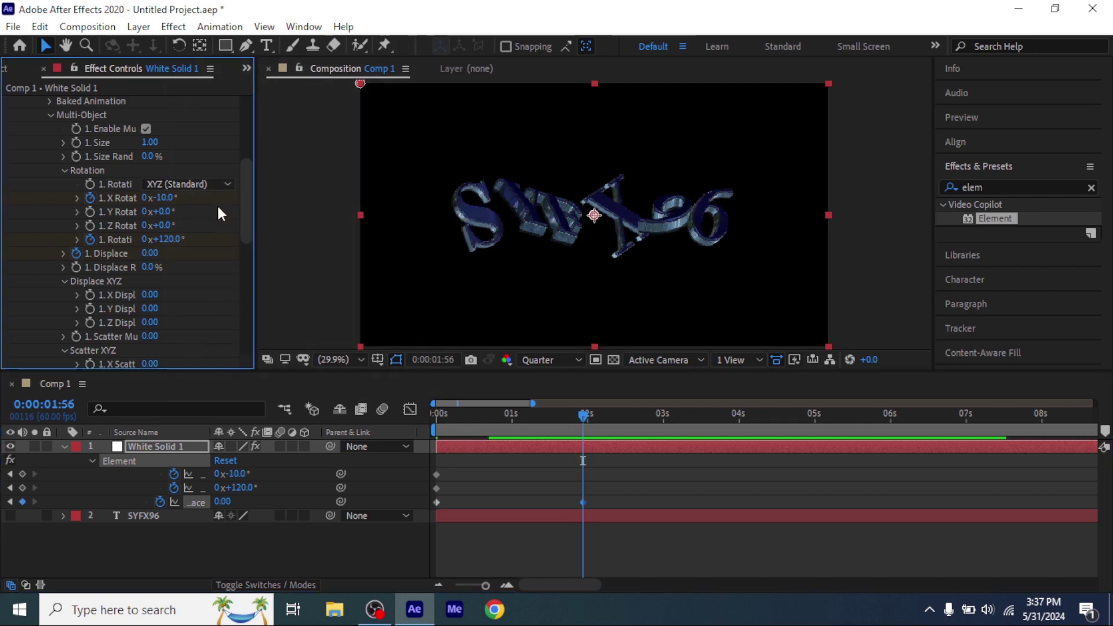
click(177, 238)
text(0)
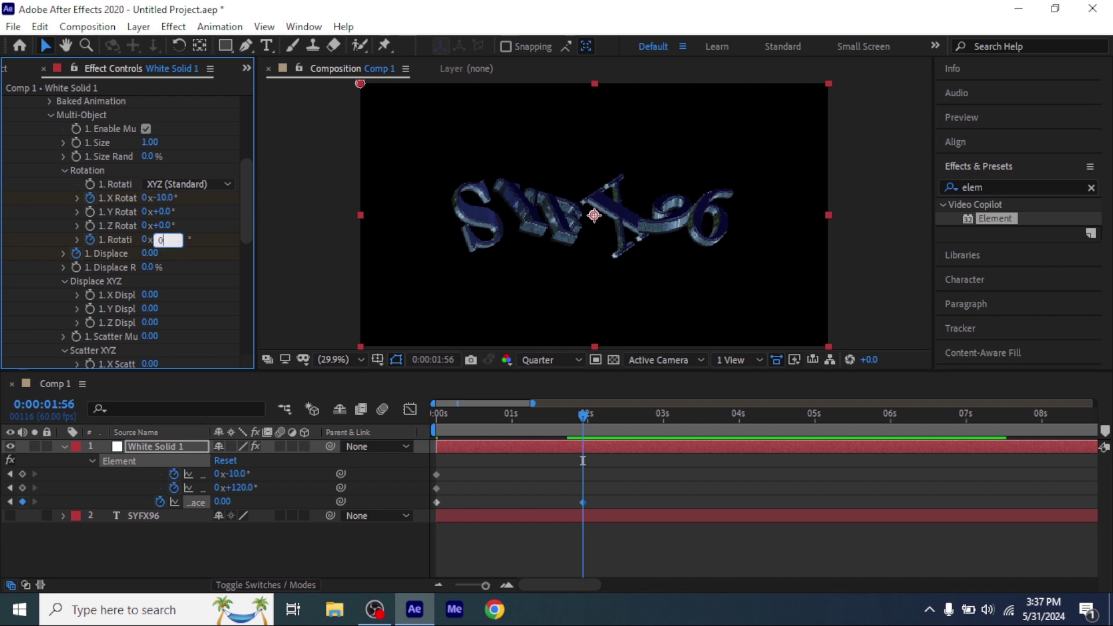
key(Return)
click(163, 198)
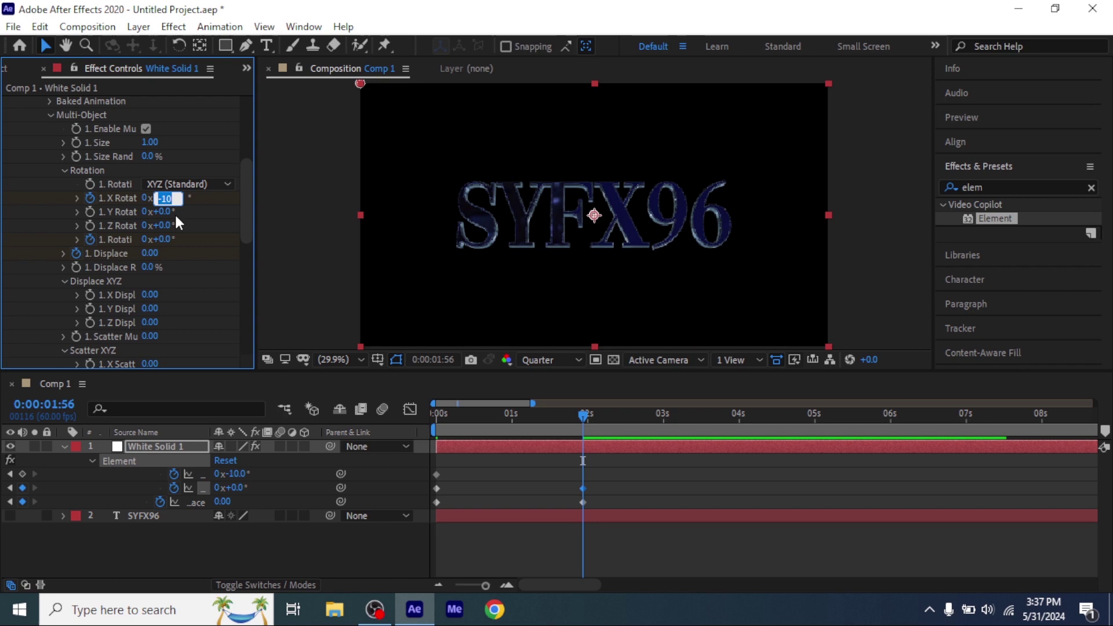
text(0)
key(Return)
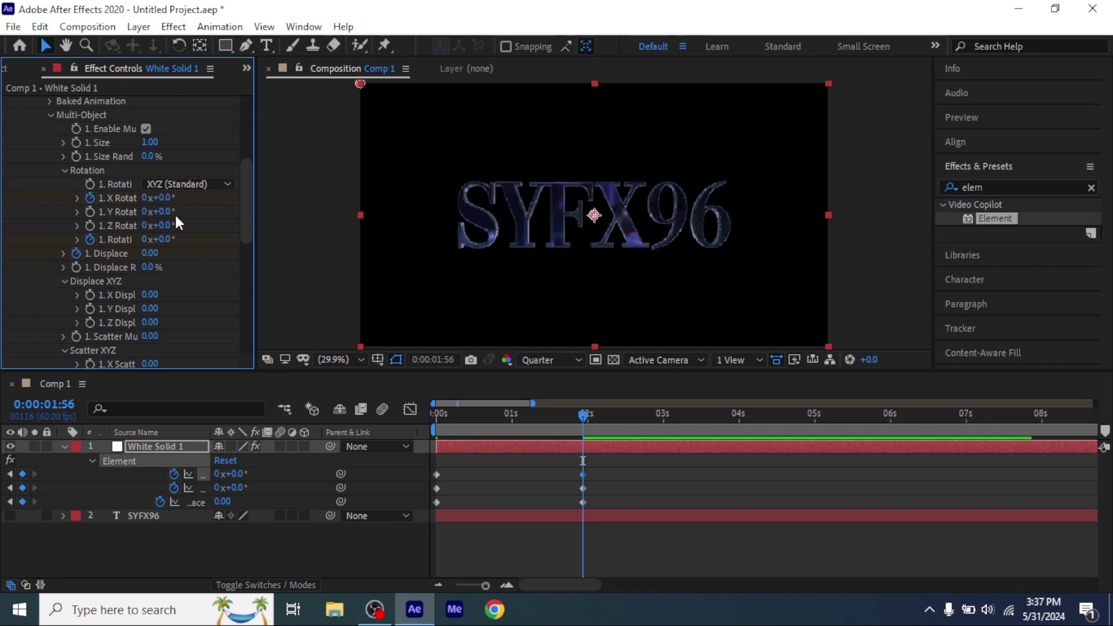
Select all the Element keyframes and apply Easy Ease with F9
drag(663, 502, 464, 500)
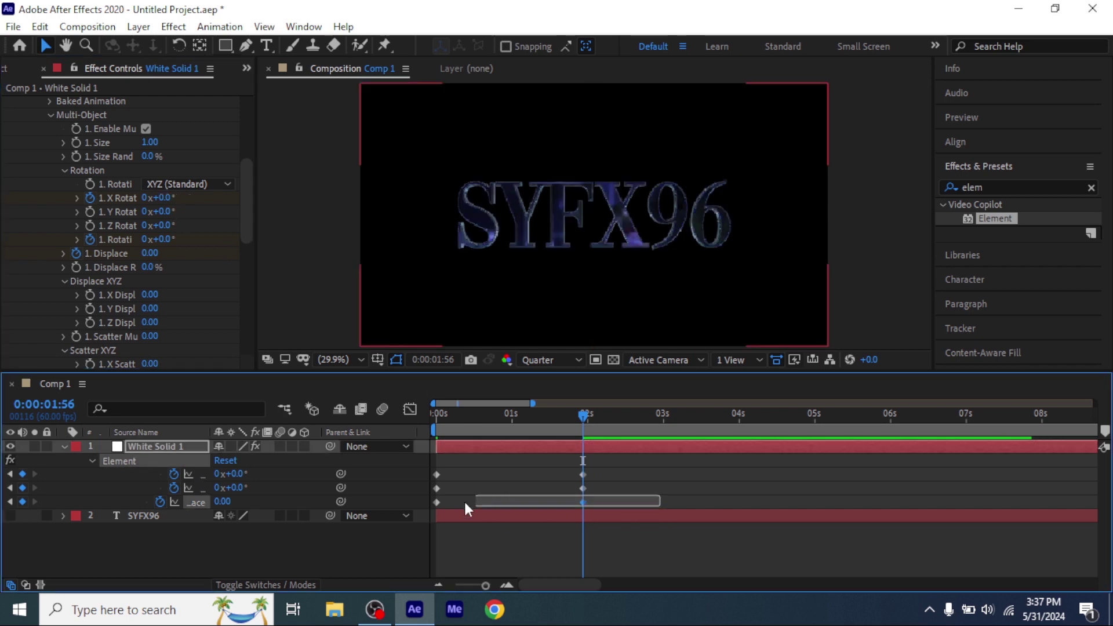
click(410, 410)
key(F9)
click(410, 409)
drag(641, 502, 421, 458)
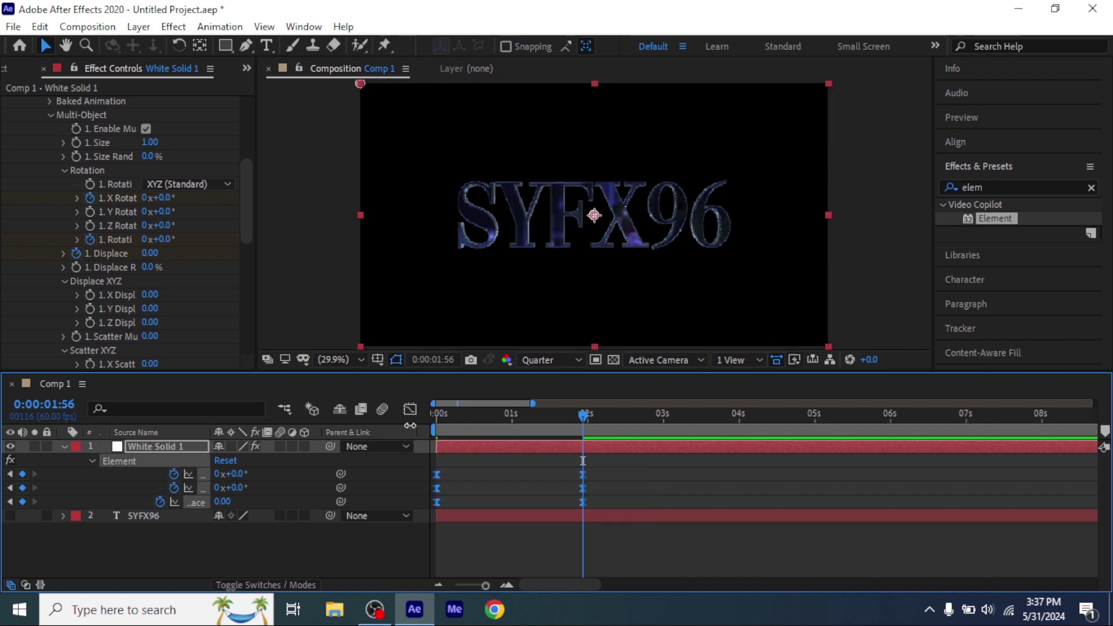
click(410, 409)
Set the speed-curve ease influence to about 70% on the ending keyframe and 42% on the starting one
click(567, 491)
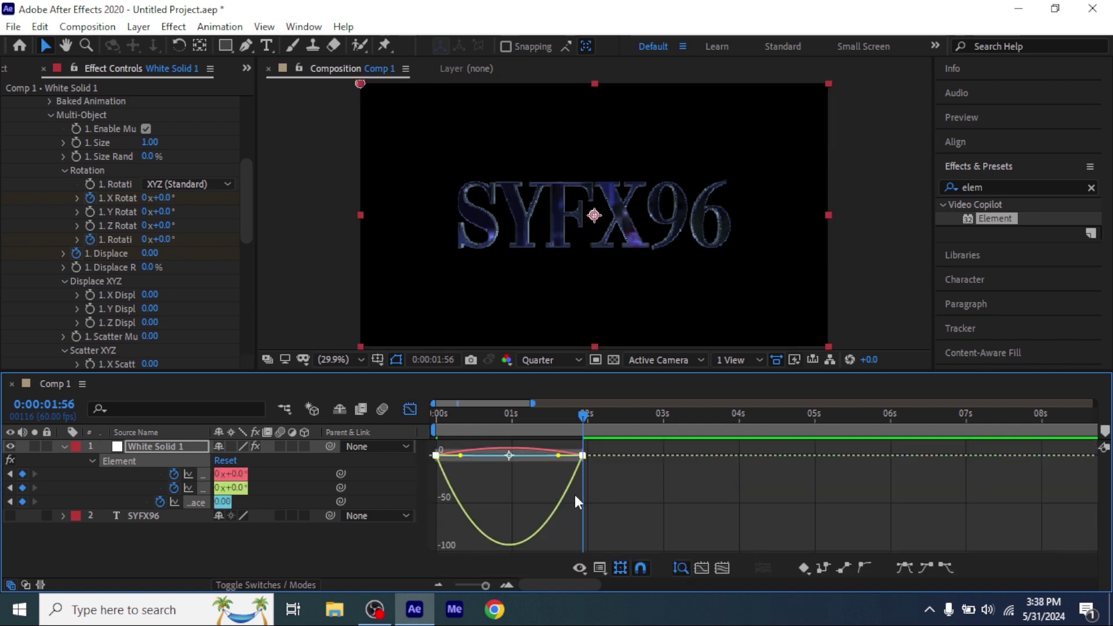
drag(551, 456, 530, 463)
drag(461, 454, 476, 454)
Preview the scatter-and-settle animation from the first frame, then stop it
key(Home)
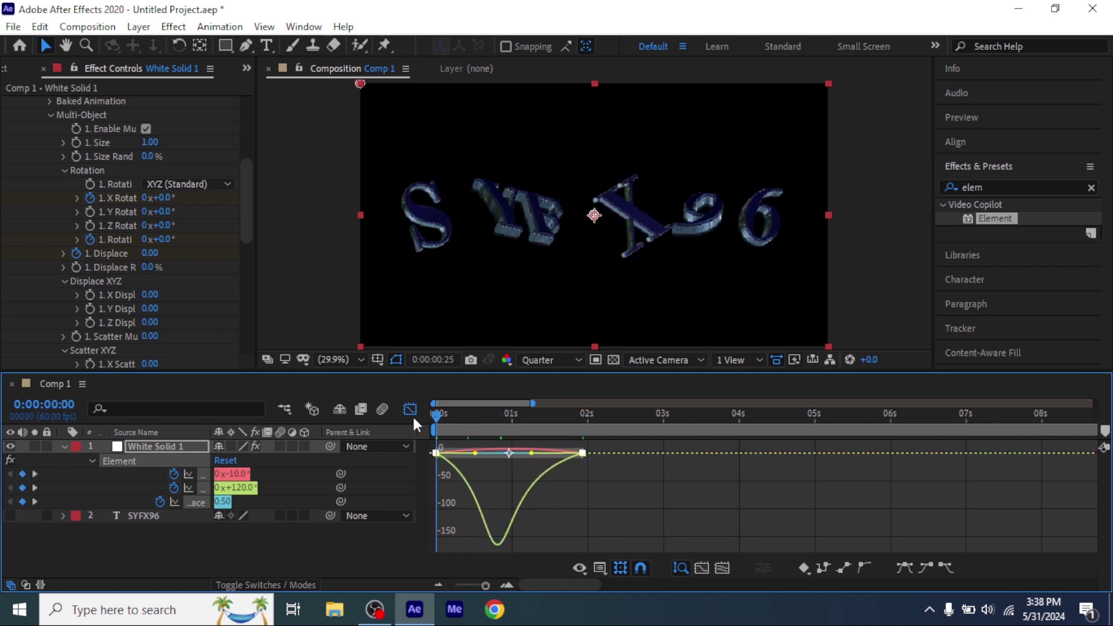
click(410, 409)
key(space)
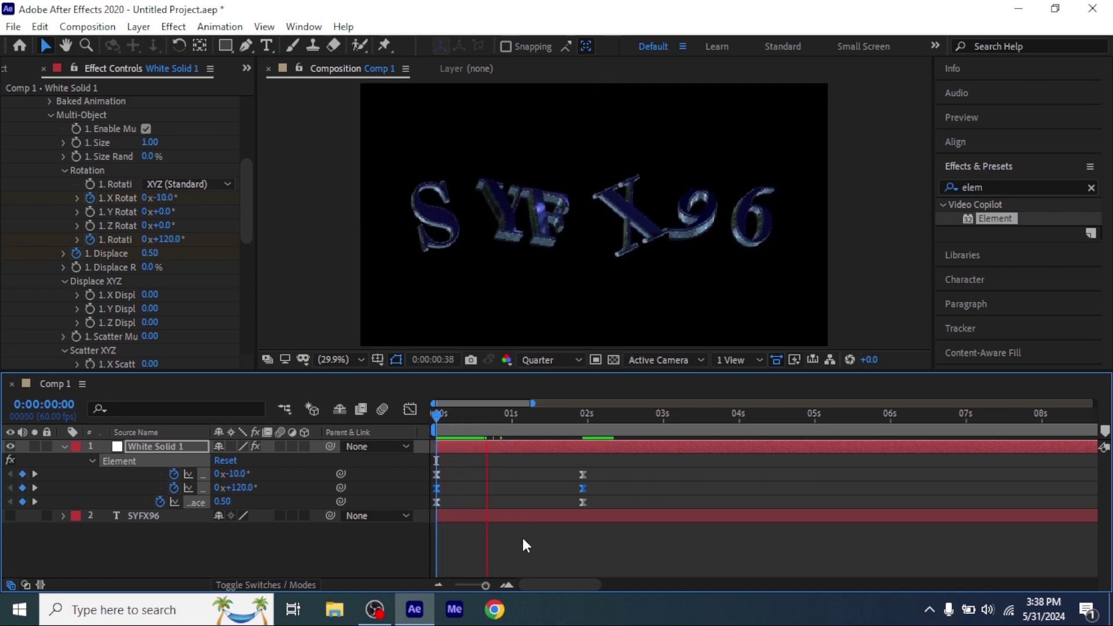
key(space)
Apply Deep Glow to White Solid 1 and set its Exposure to 1.30
key(u)
click(1015, 185)
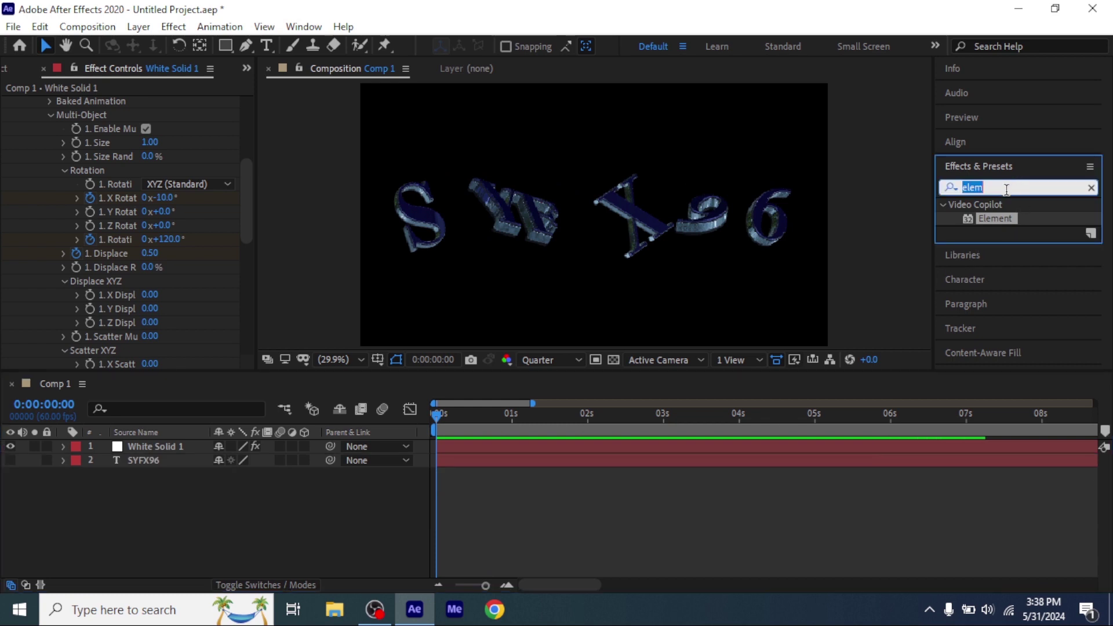
text(deep)
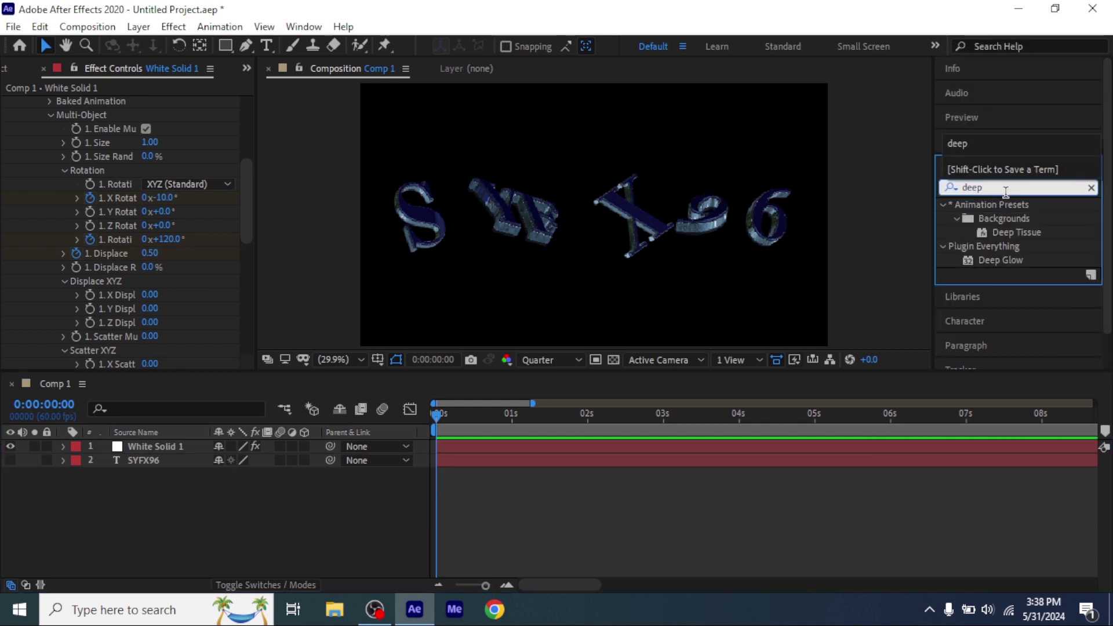
drag(985, 261, 507, 449)
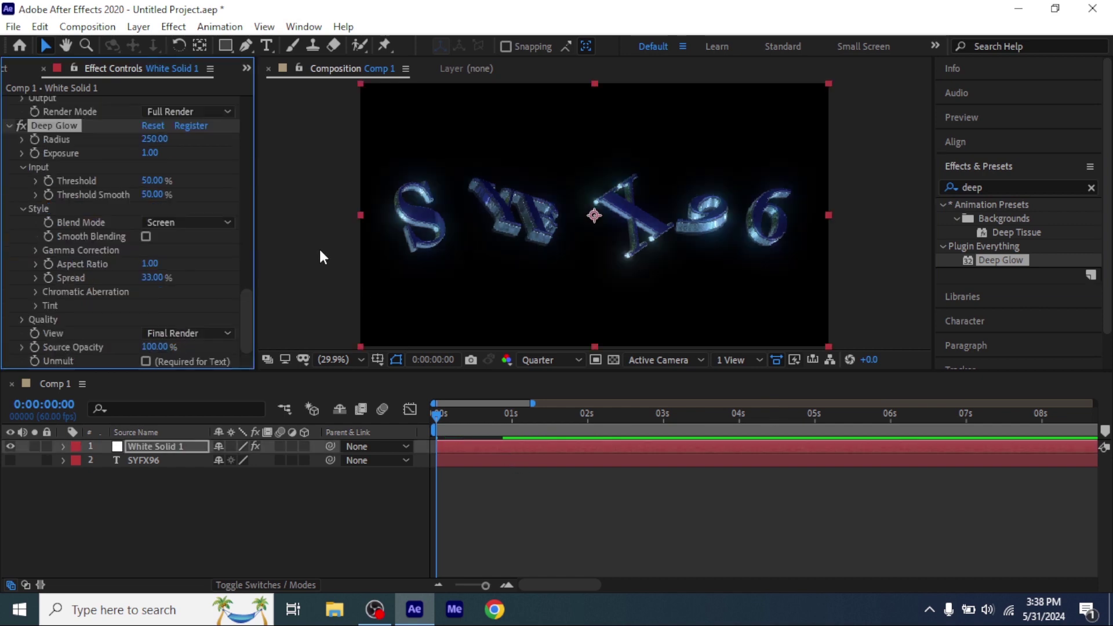
click(149, 153)
text(1)
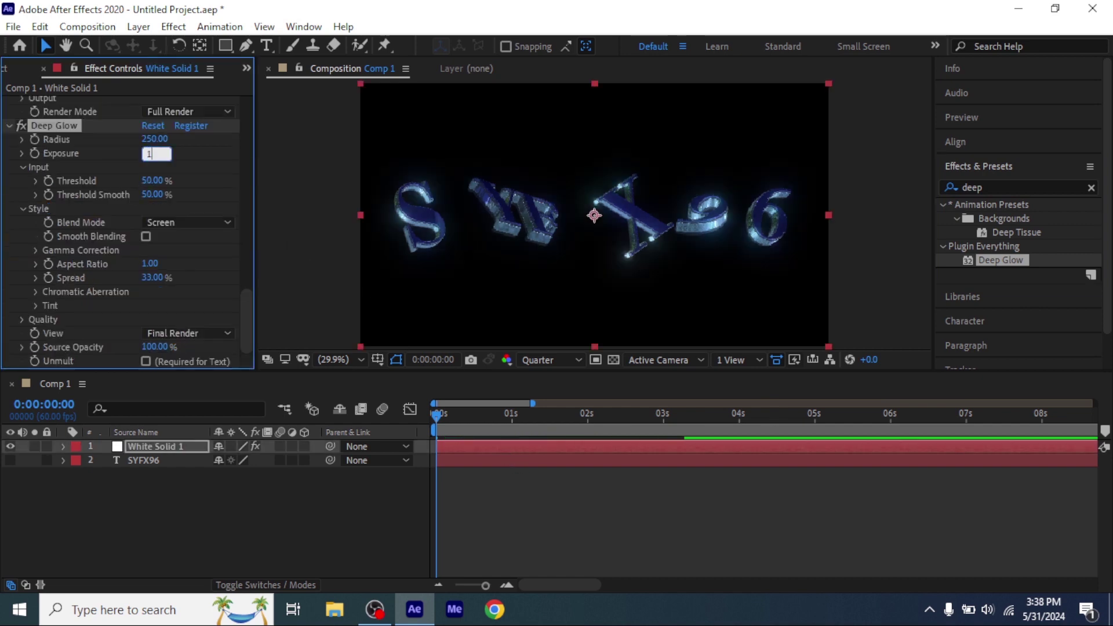
text(.3)
key(Return)
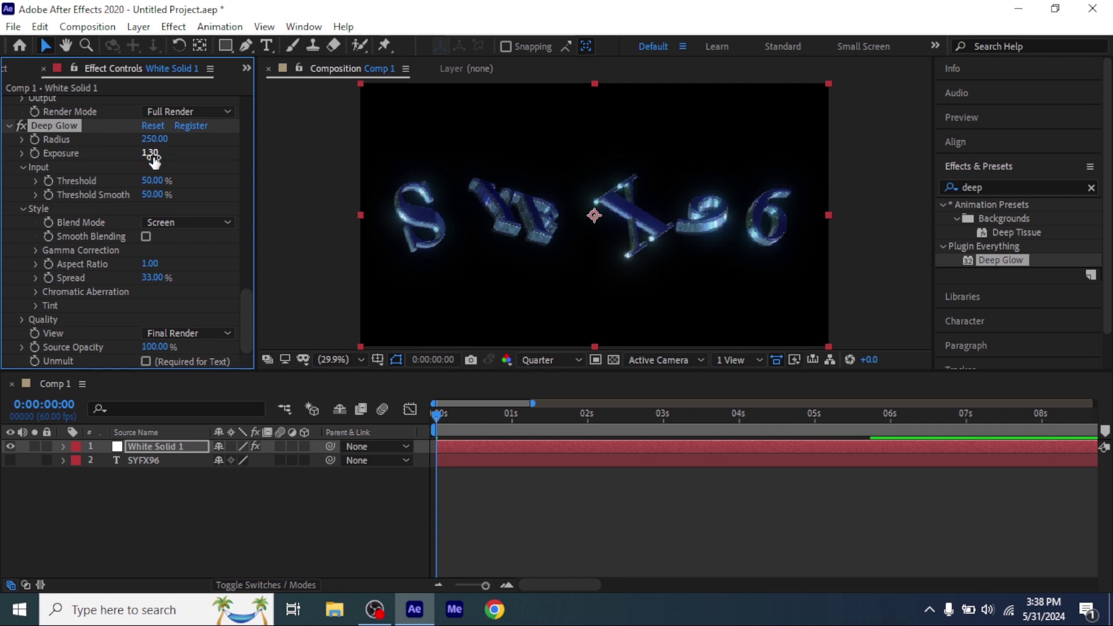
Play the glowing animation, then select both the SYFX96 and White Solid 1 layers
click(457, 503)
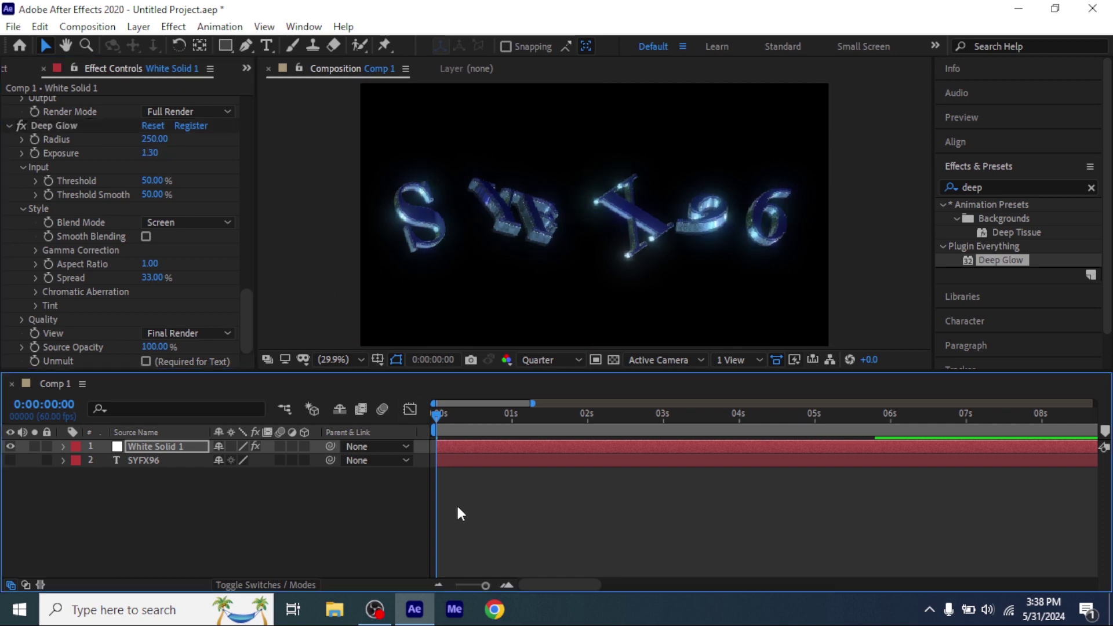
key(space)
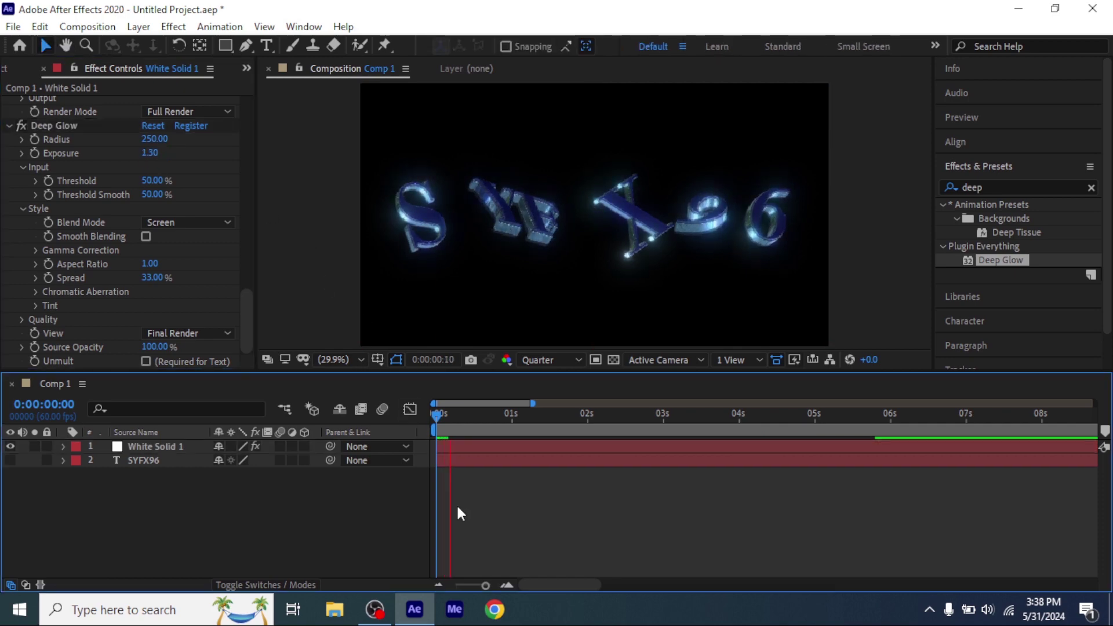
click(739, 463)
shift+click(735, 444)
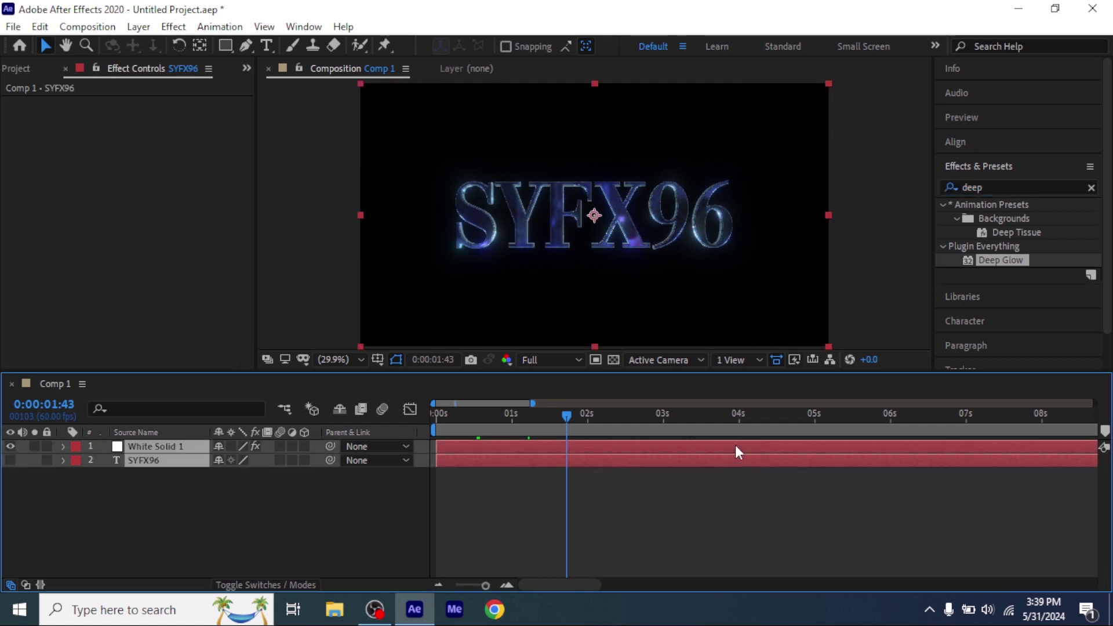
Precompose the SYFX96 and White Solid 1 layers into Pre-comp 1
key(ctrl+shift+c)
click(597, 409)
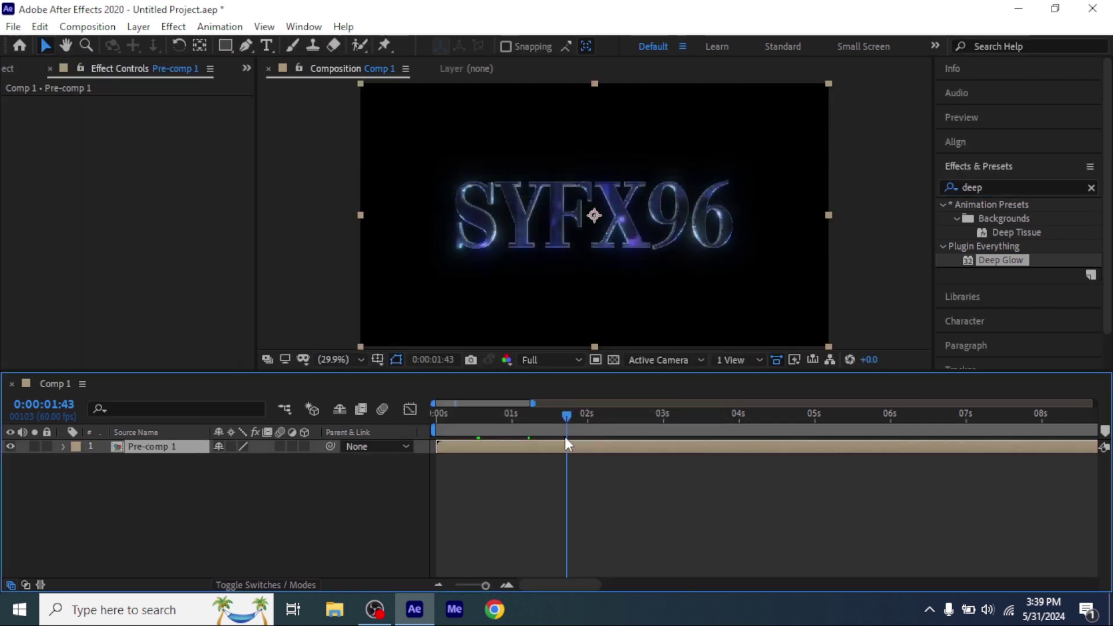
drag(565, 436, 437, 446)
Apply Hue/Saturation to Pre-comp 1 and rotate Master Hue to +93° for magenta text
click(990, 186)
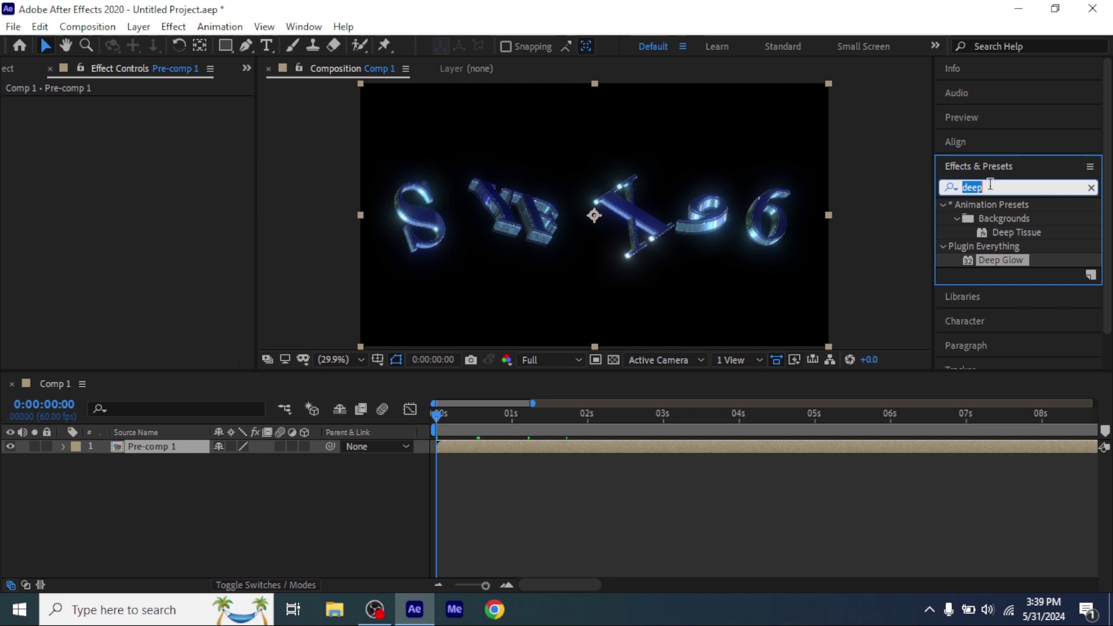
text(heu)
key(BackSpace)
key(BackSpace)
text(ue)
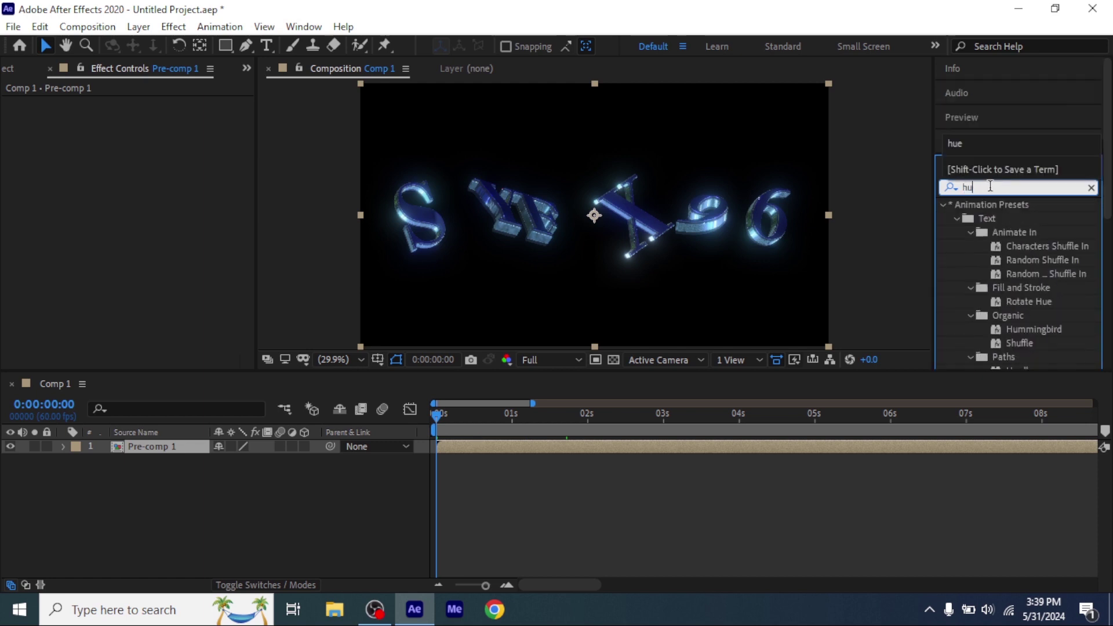
double_click(1015, 299)
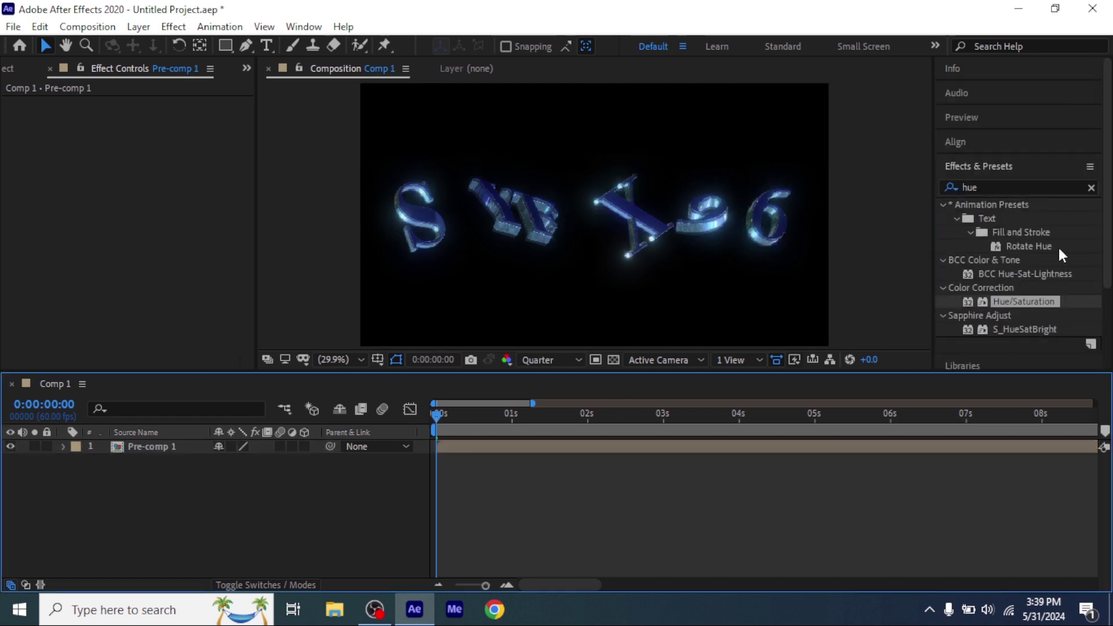
drag(1018, 303, 904, 447)
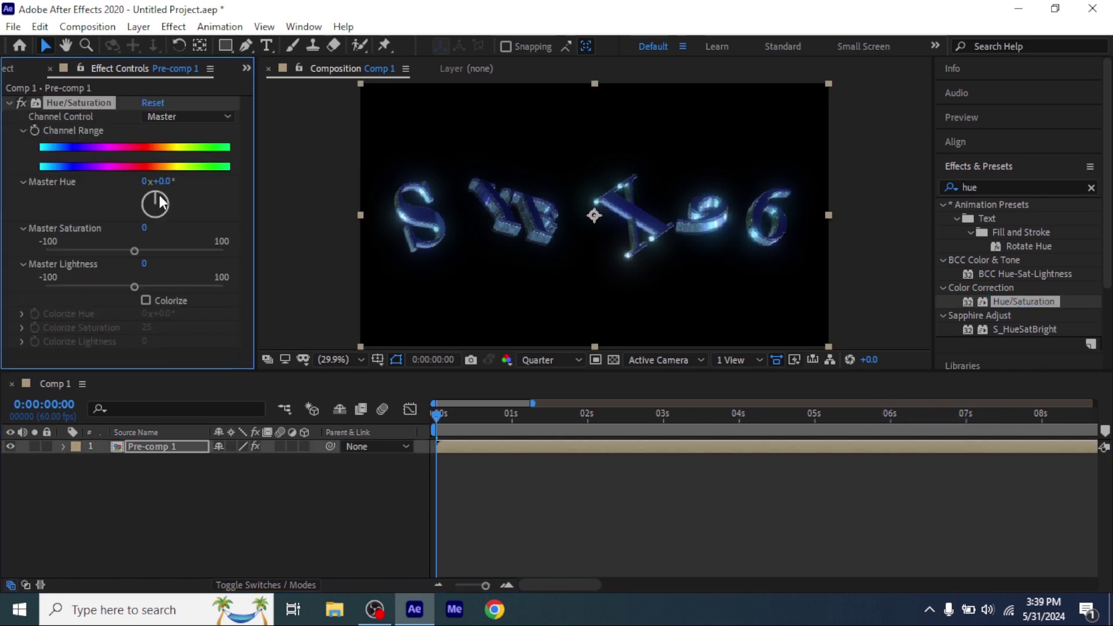
drag(160, 195, 175, 206)
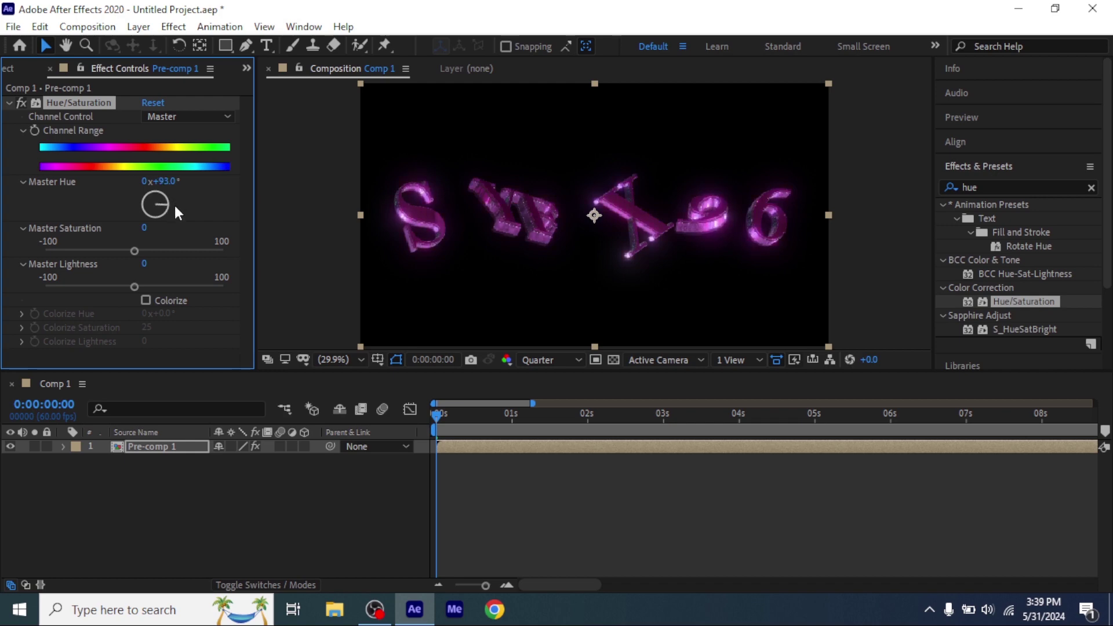
click(546, 593)
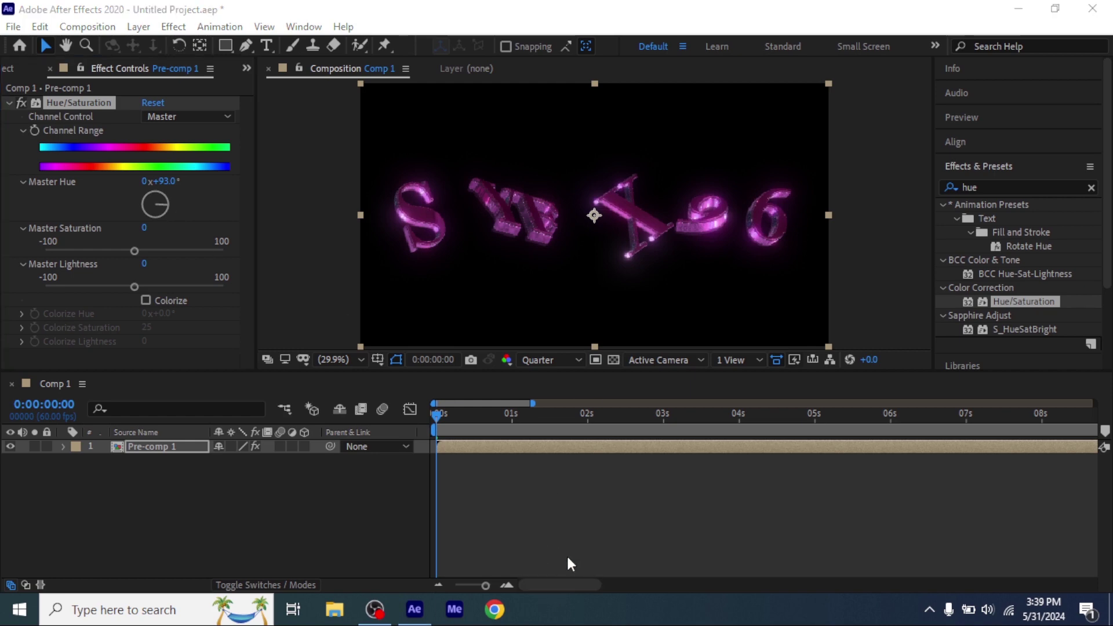